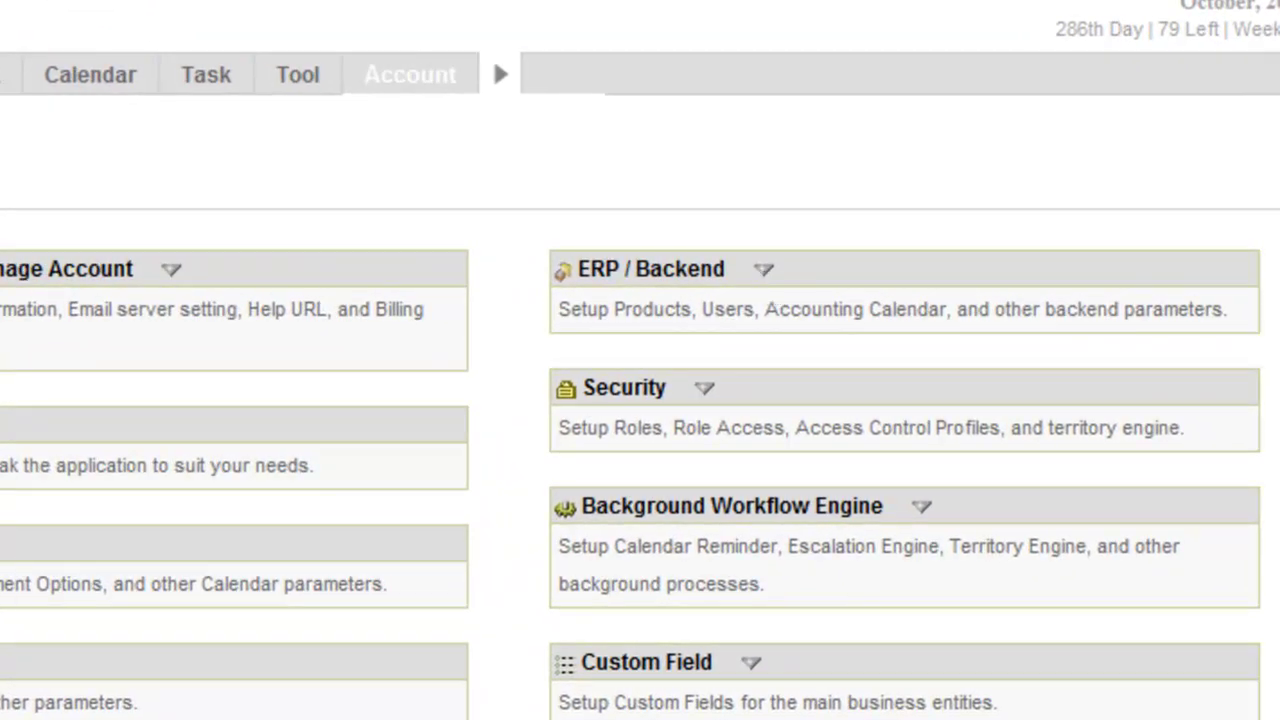
Go to Account > Setup, then to the ERP / Backend Product/Category page
click(408, 80)
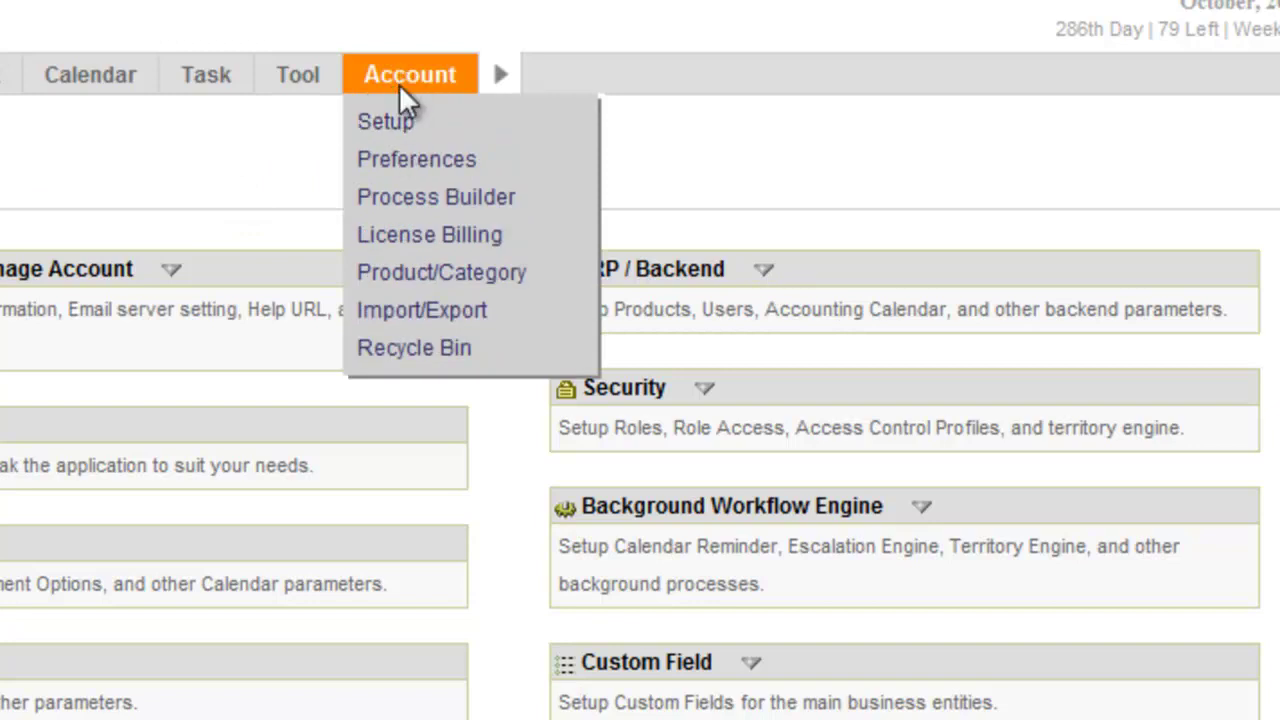
click(390, 125)
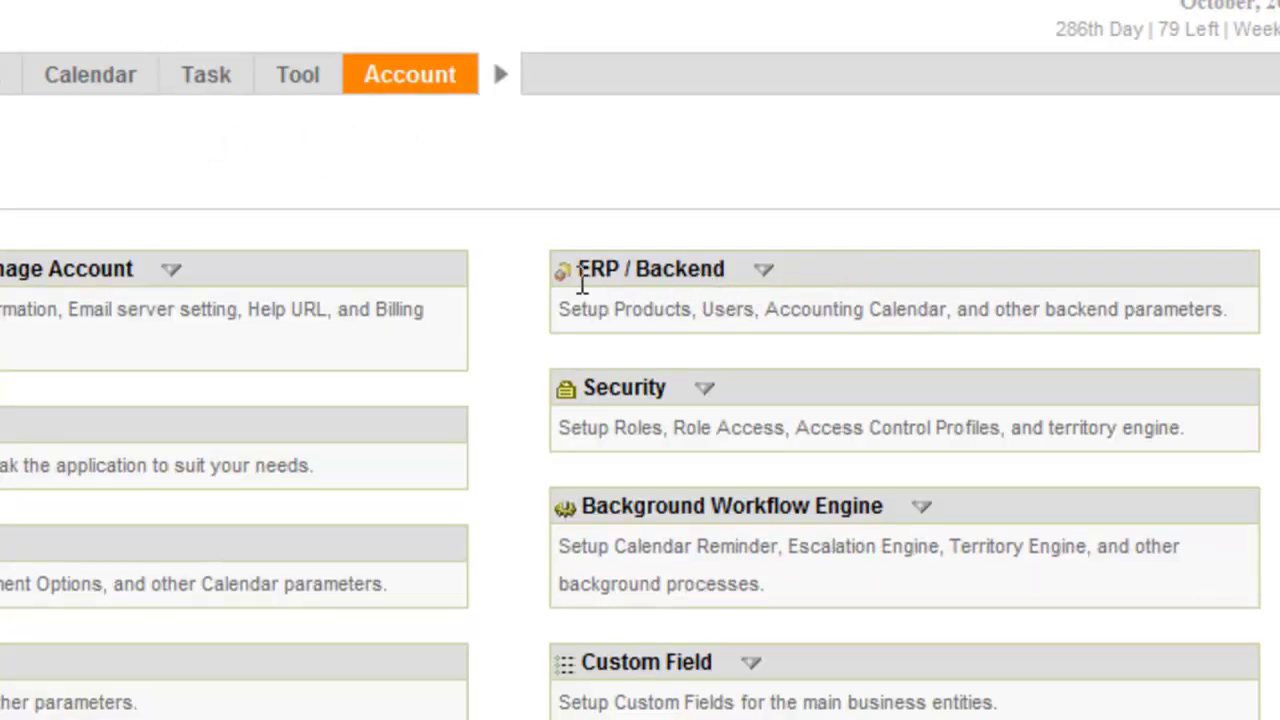
click(764, 272)
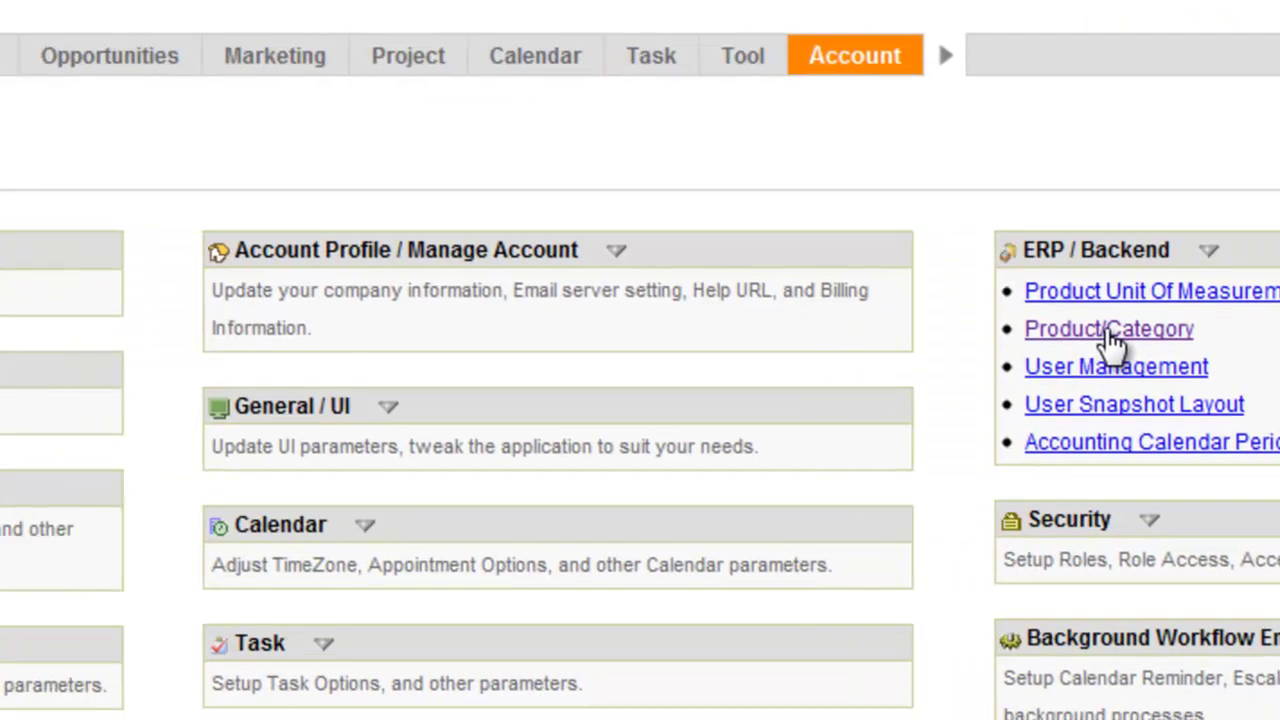
click(650, 350)
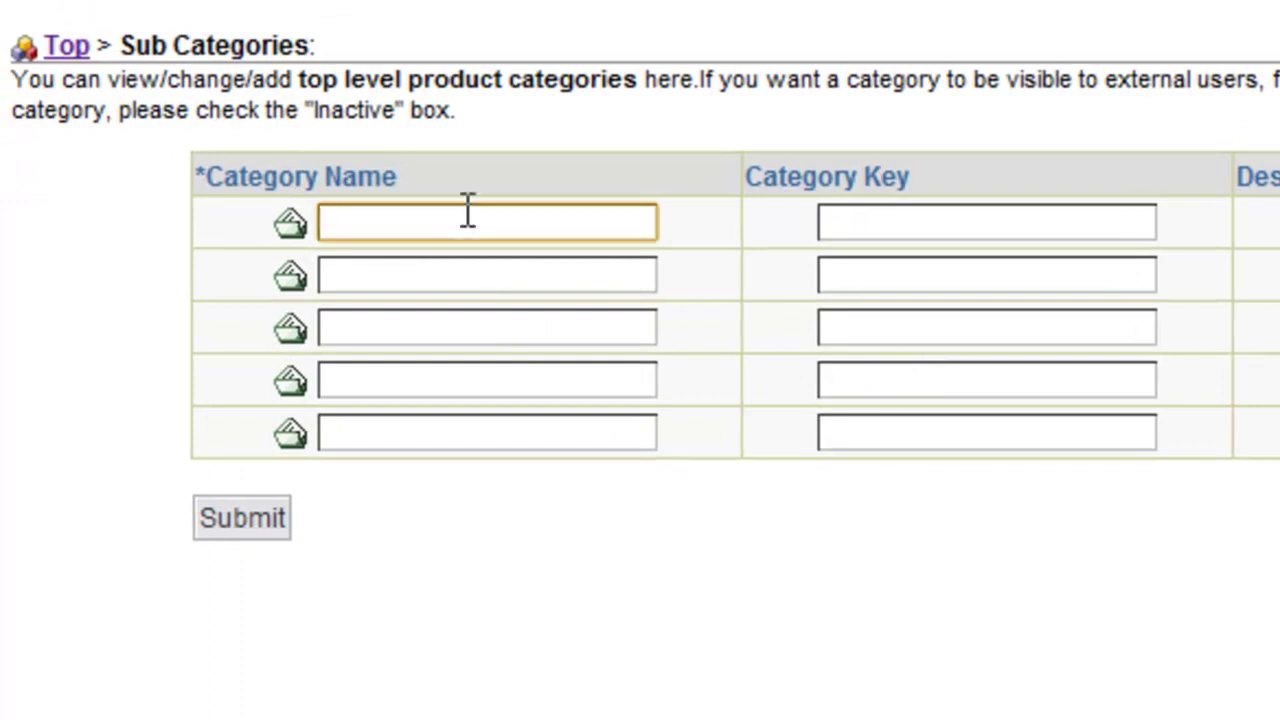
Enter category names Construction, Cosmetics, Home, Life and Auto, each with a matching category key
text(C)
key(Down)
key(Down)
key(Down)
key(Return)
key(Tab)
text(Construction)
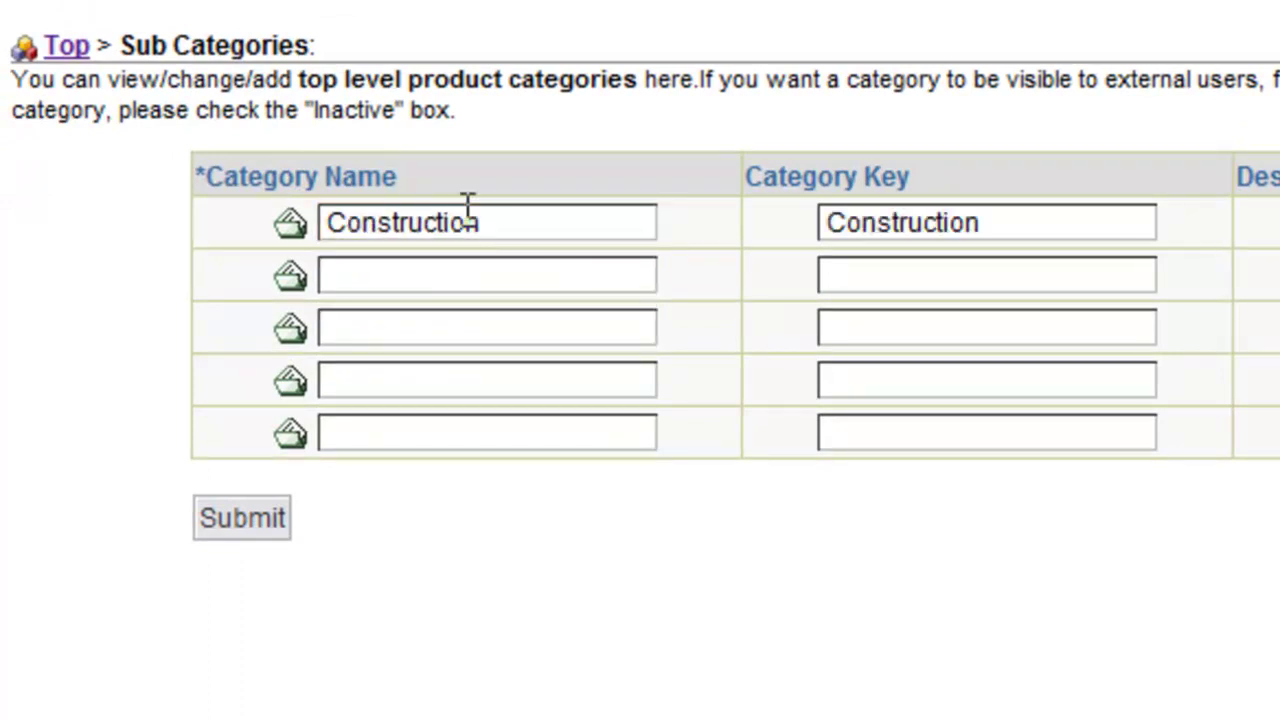
key(Tab)
key(Tab)
text(Cosmetics)
key(Tab)
text(Cosmetics)
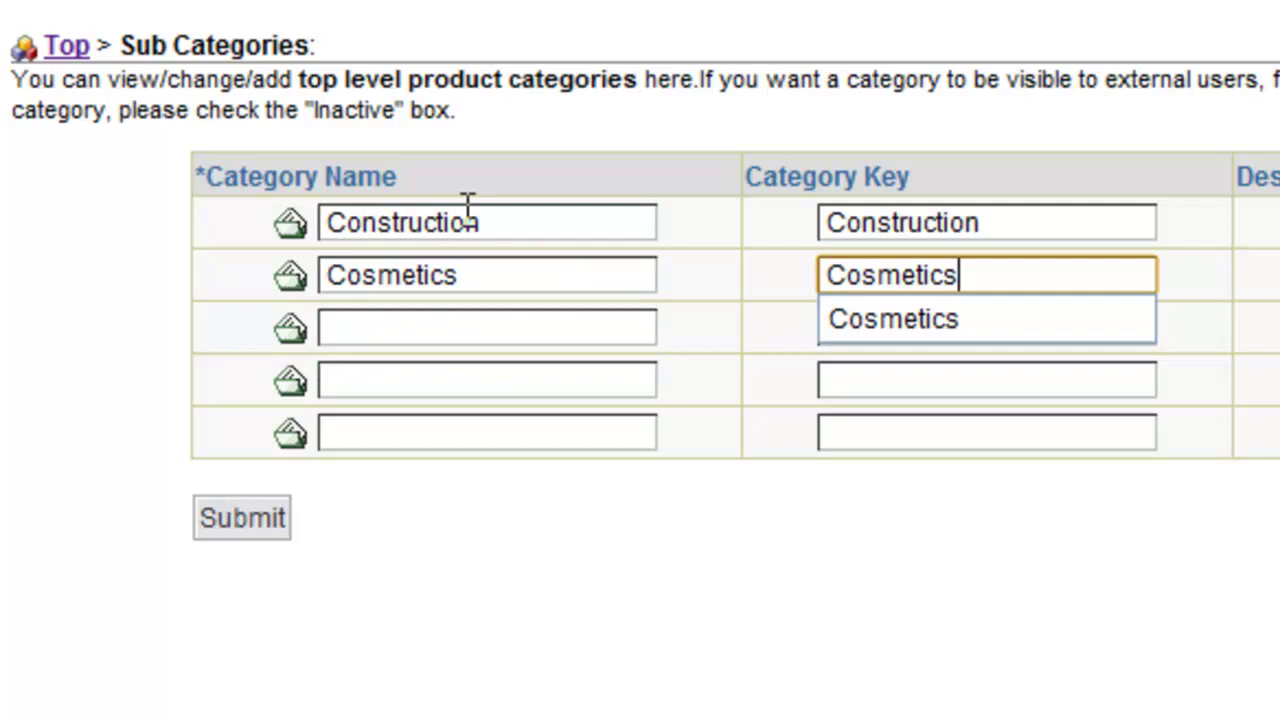
key(Tab)
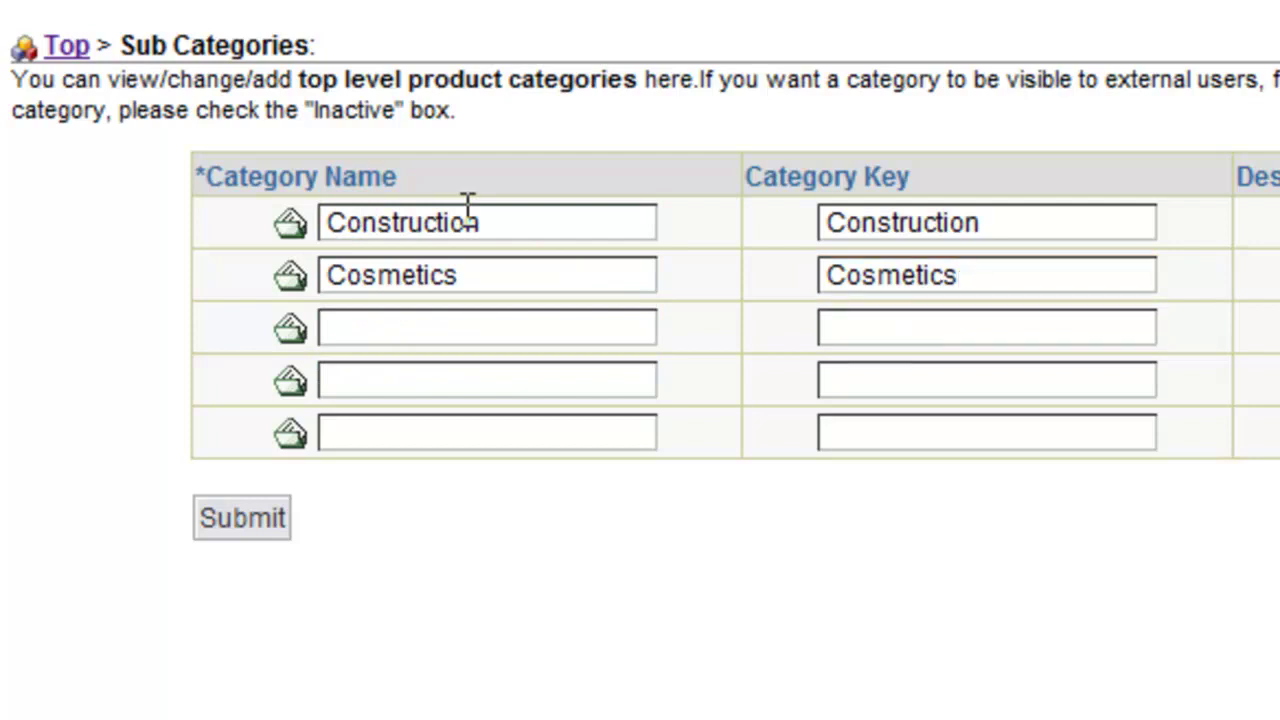
click(524, 323)
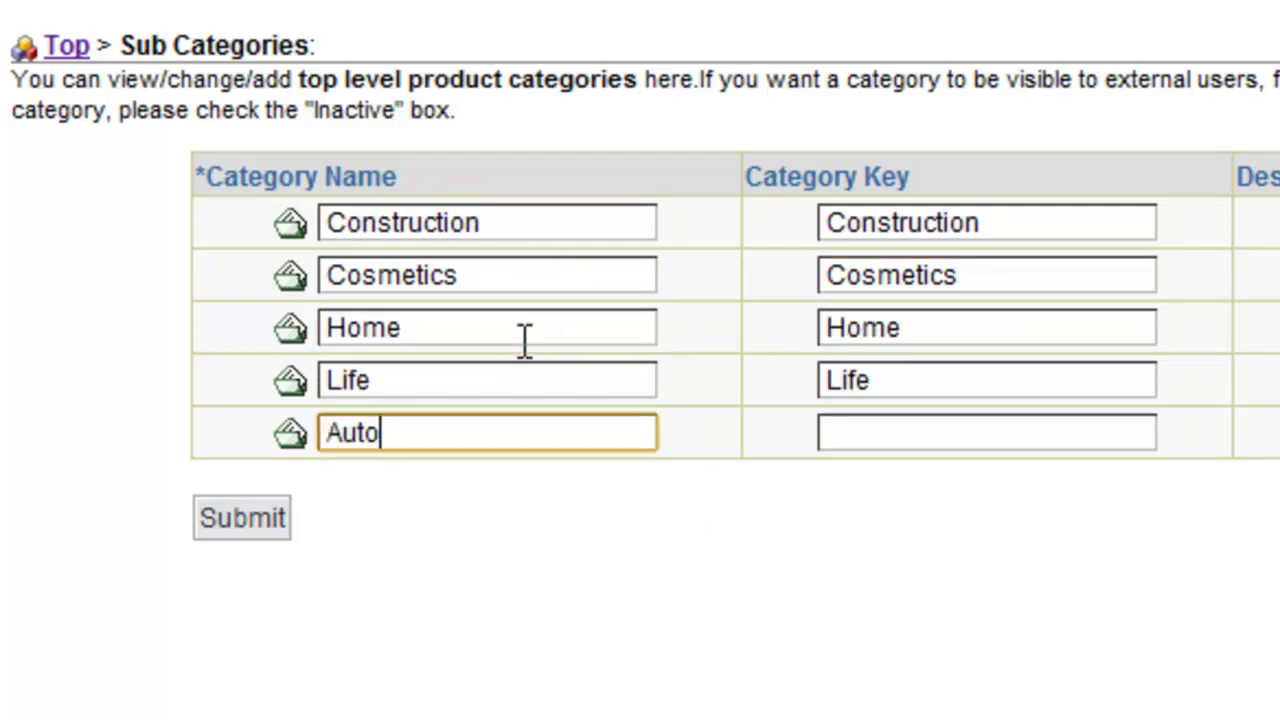
key(Tab)
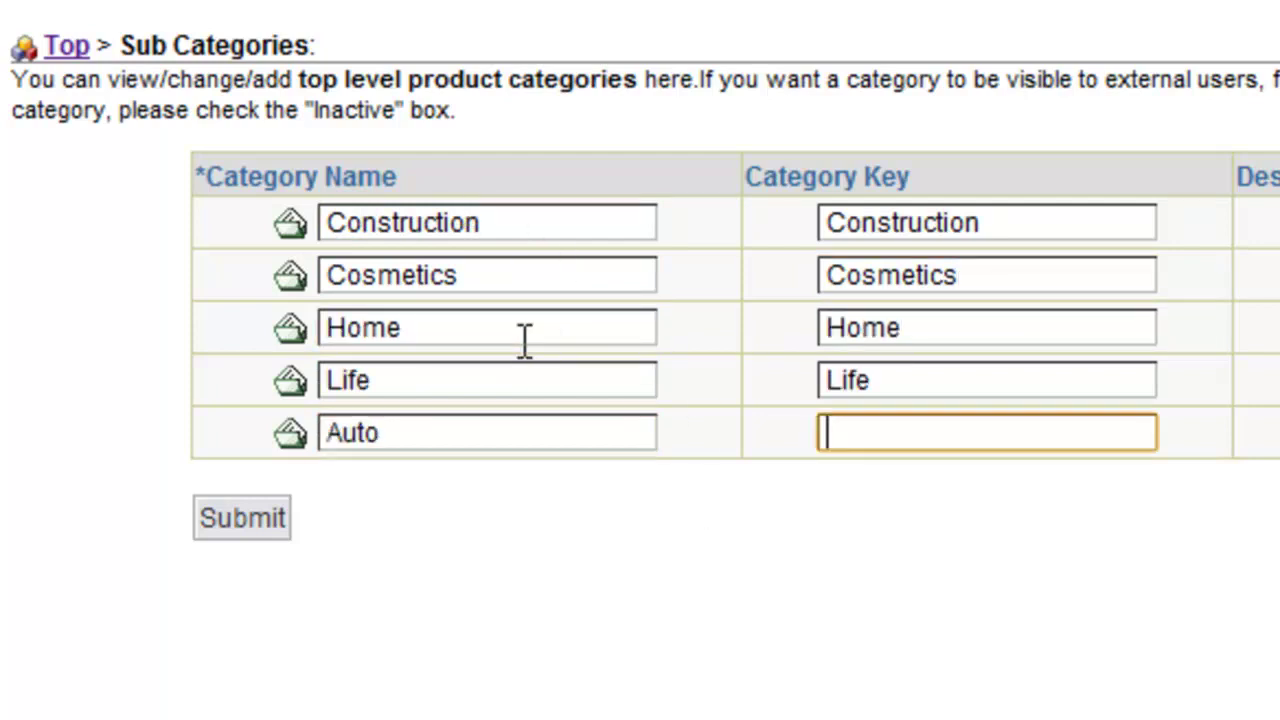
text(Auto)
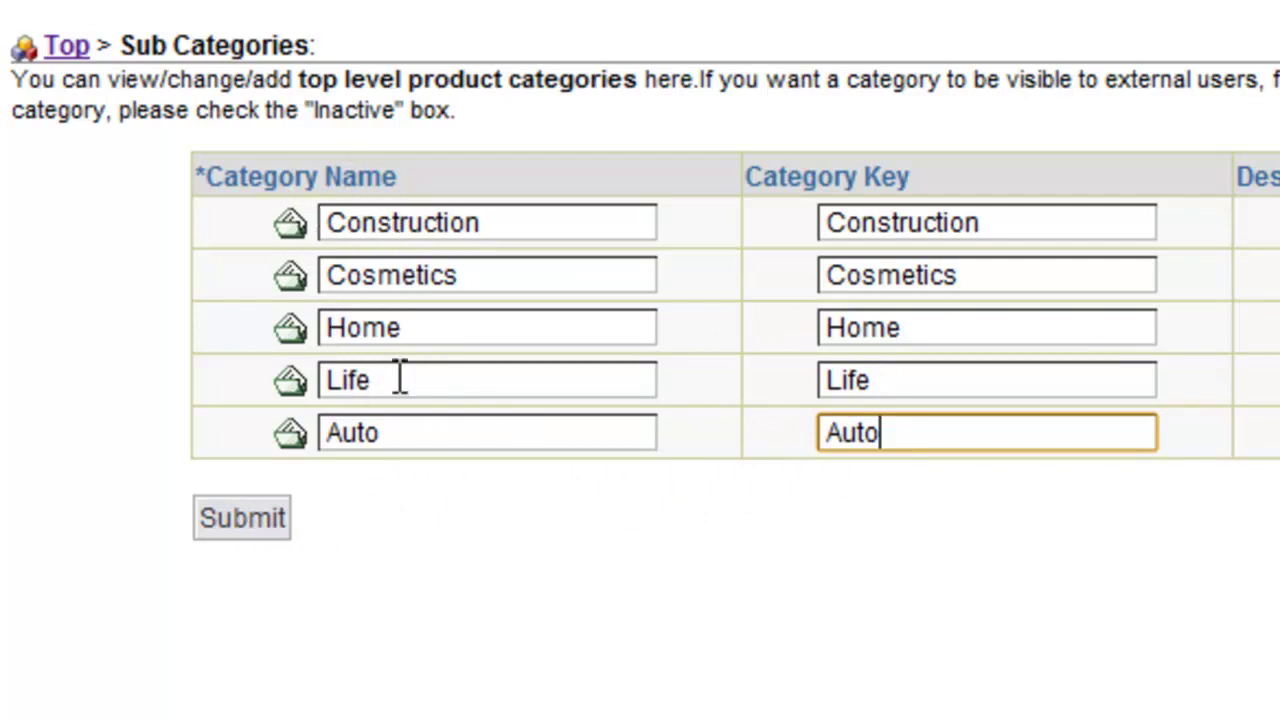
Submit the five categories and start a new product under Construction
click(263, 512)
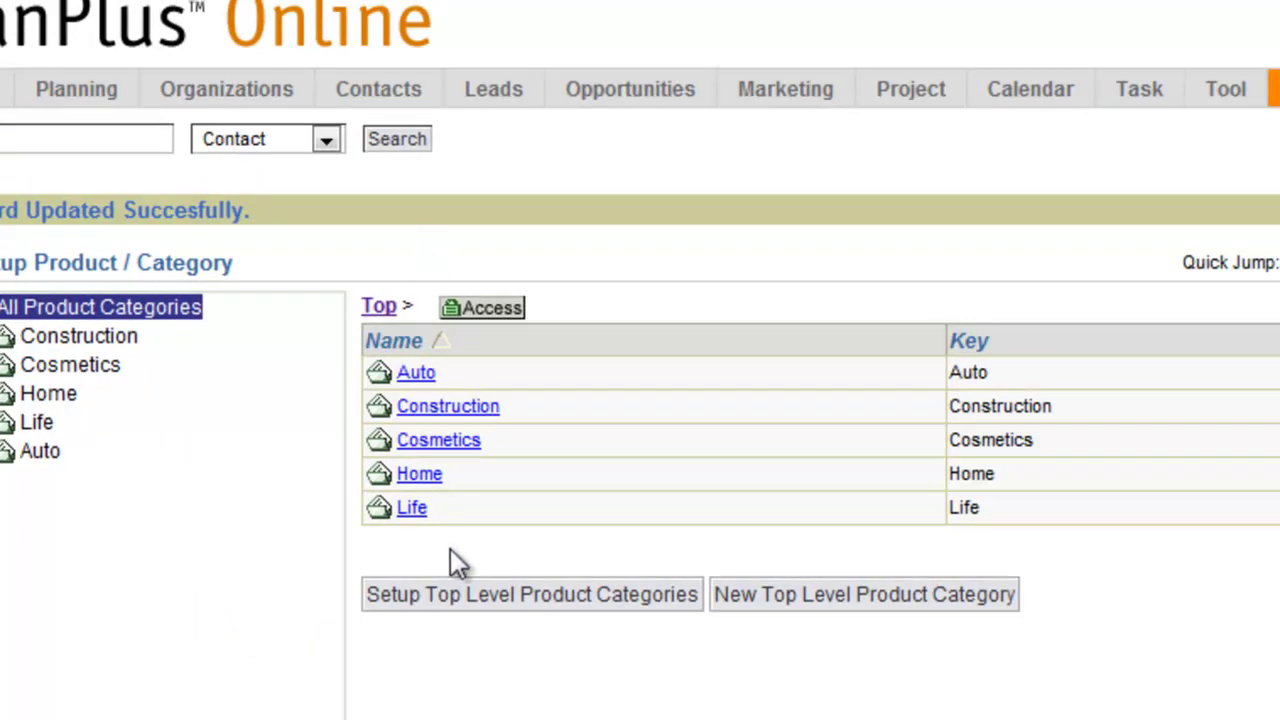
click(472, 596)
click(449, 408)
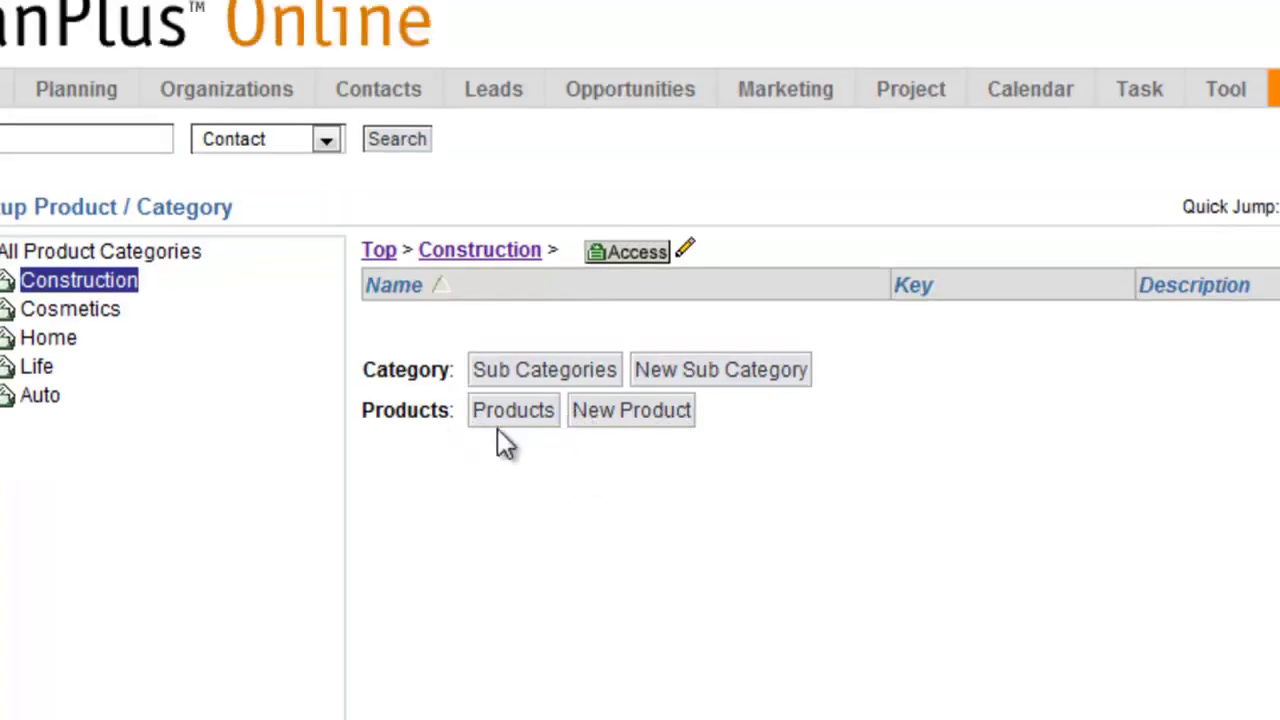
click(650, 428)
Enter product '2 x 4 boards', key 2by4, number 123, description 'These are very straight boards'
click(920, 249)
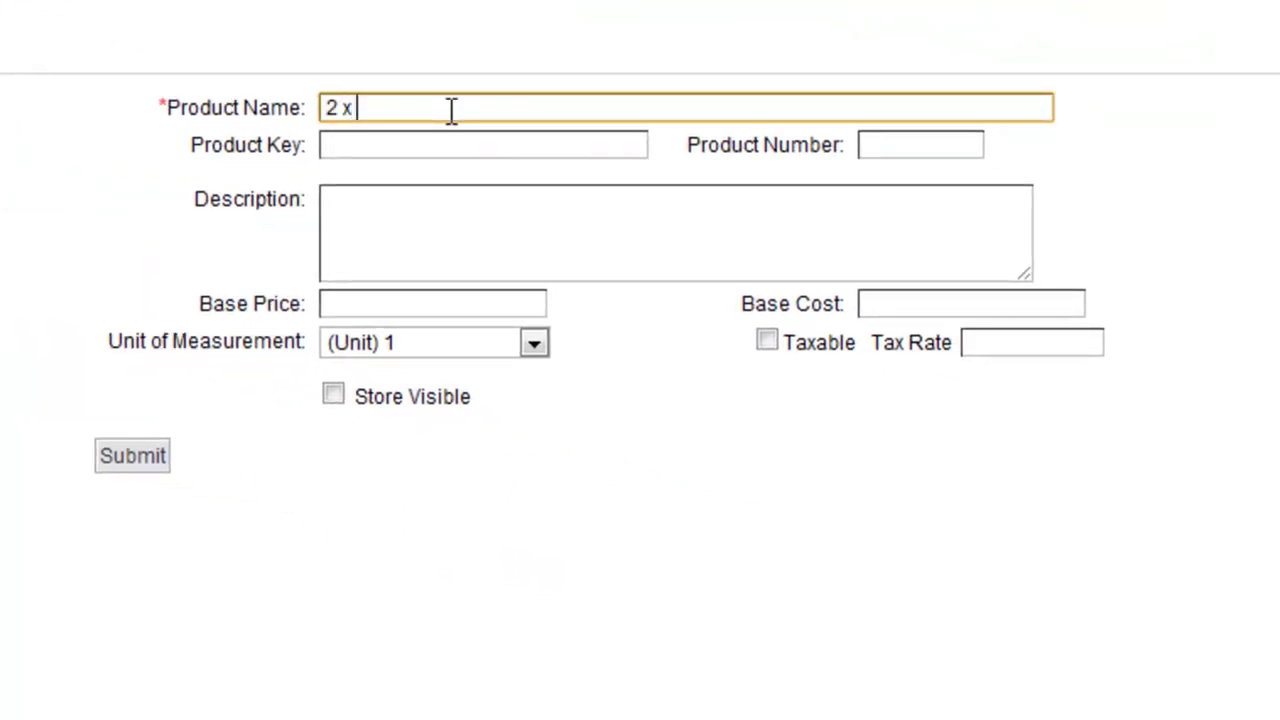
text(2 x 4 boards)
click(431, 158)
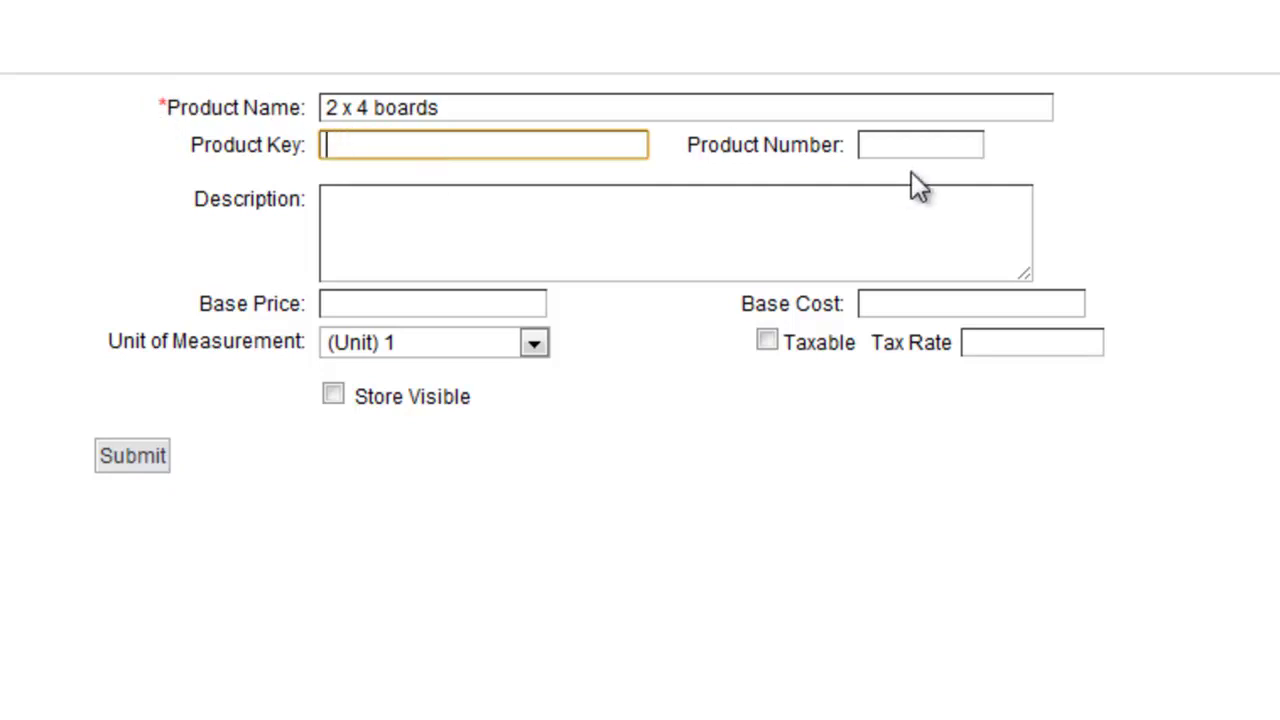
text(2by4)
key(Tab)
text(123)
key(Tab)
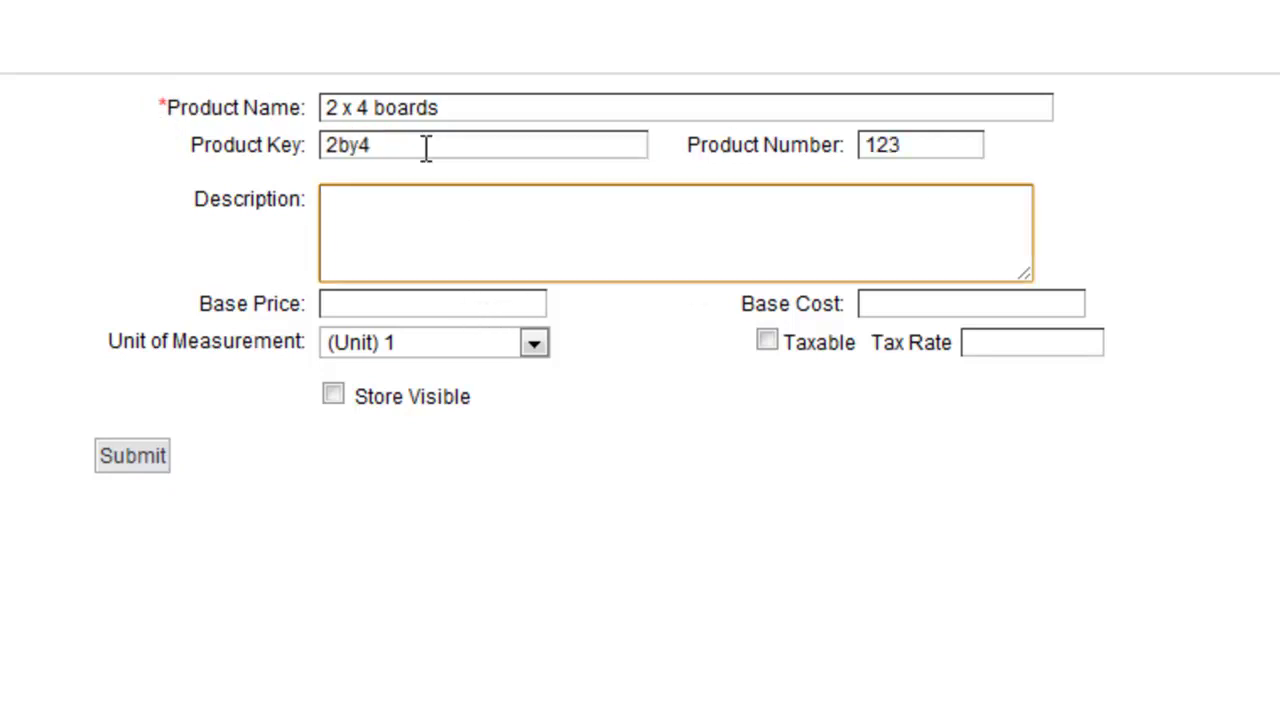
text(These are )
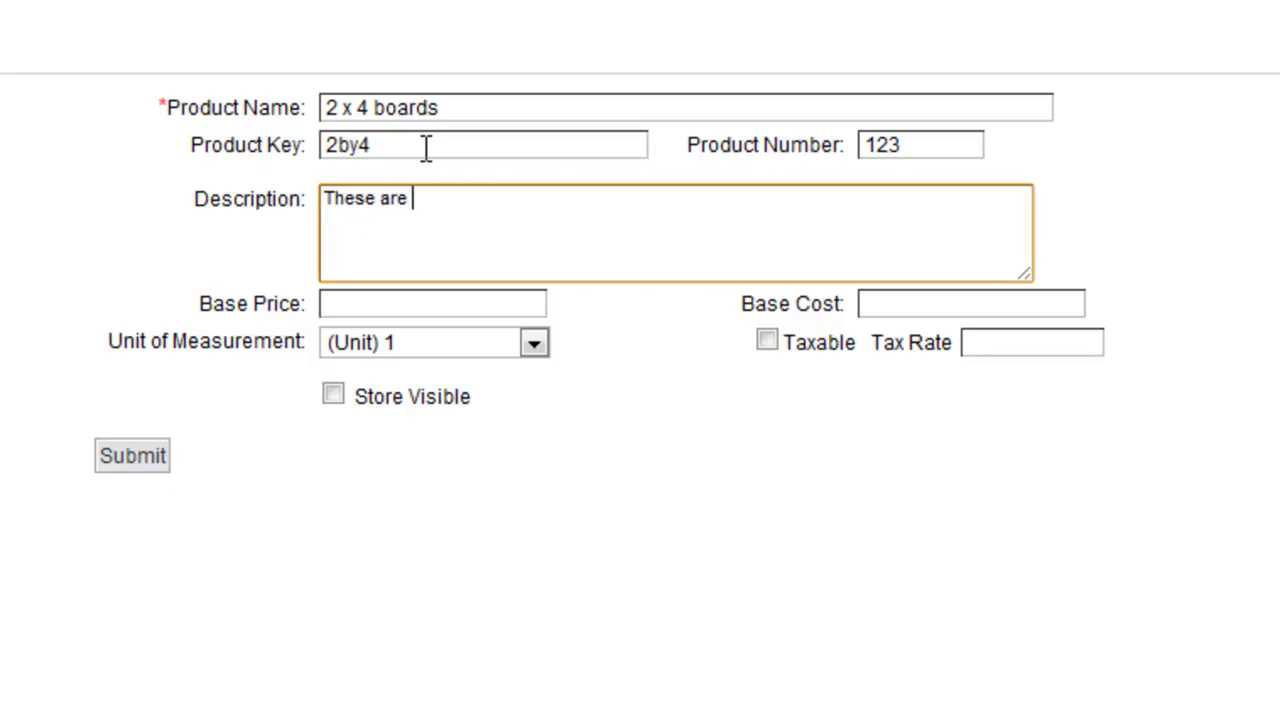
text(very straight boards)
Set base price 3.00 and cost 1.00, keep unit (Unit) 1, mark taxable, and save
key(Tab)
text(1.00)
key(Tab)
drag(406, 306, 293, 300)
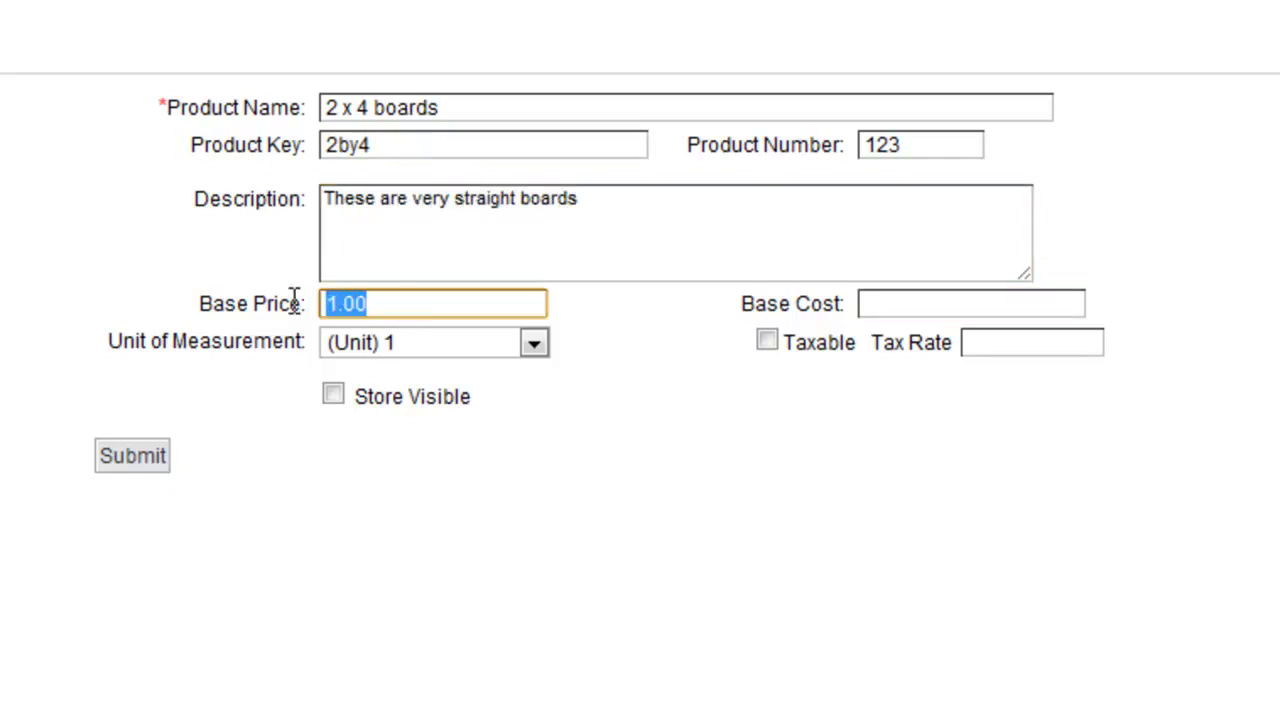
text(3.00)
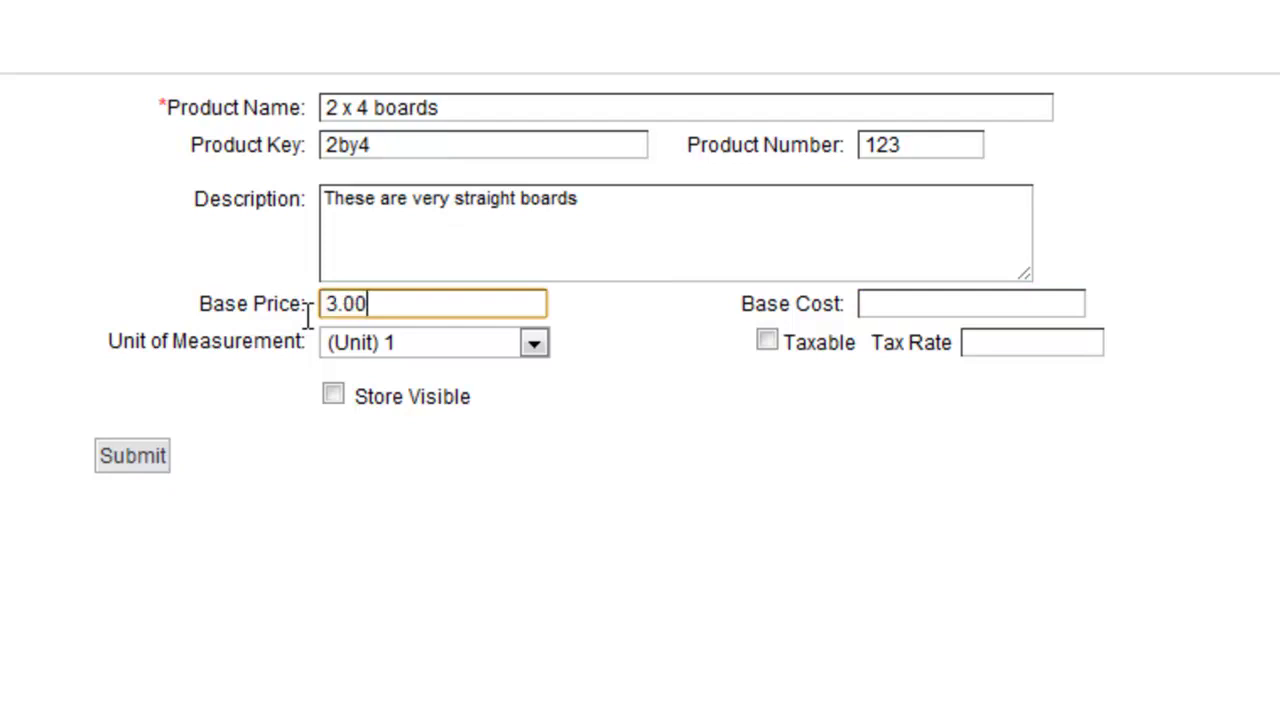
key(Tab)
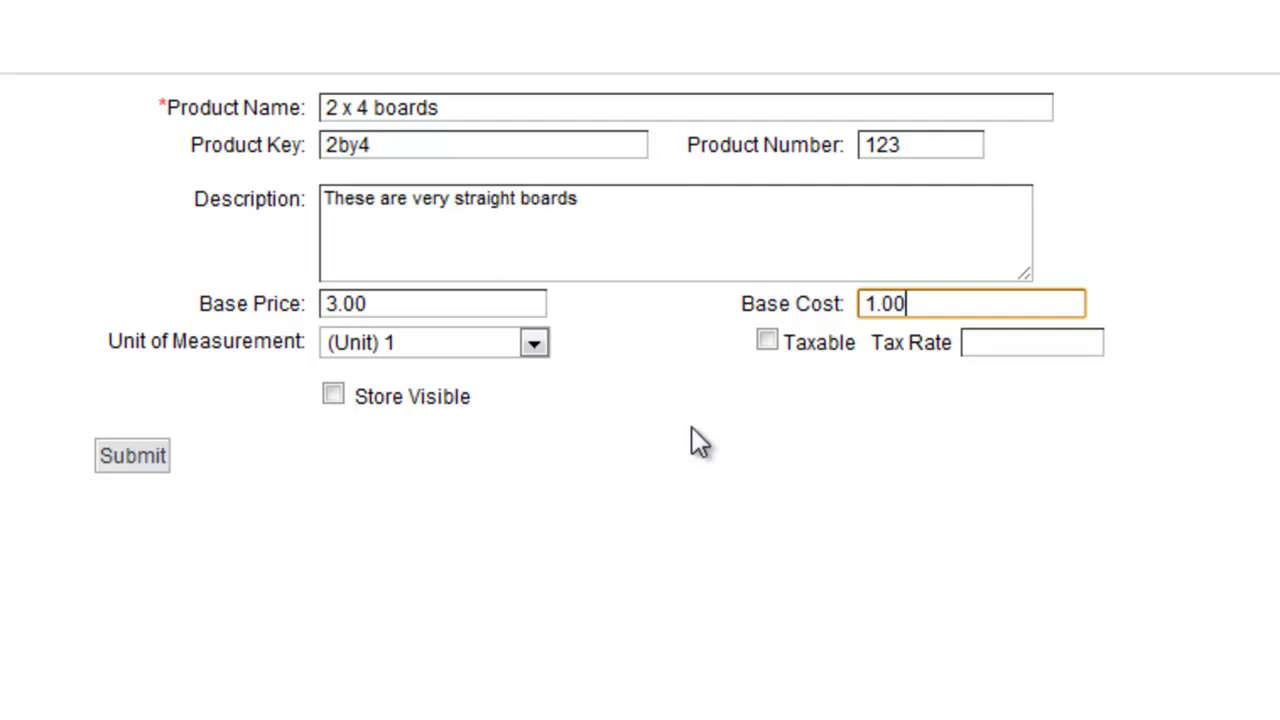
click(536, 344)
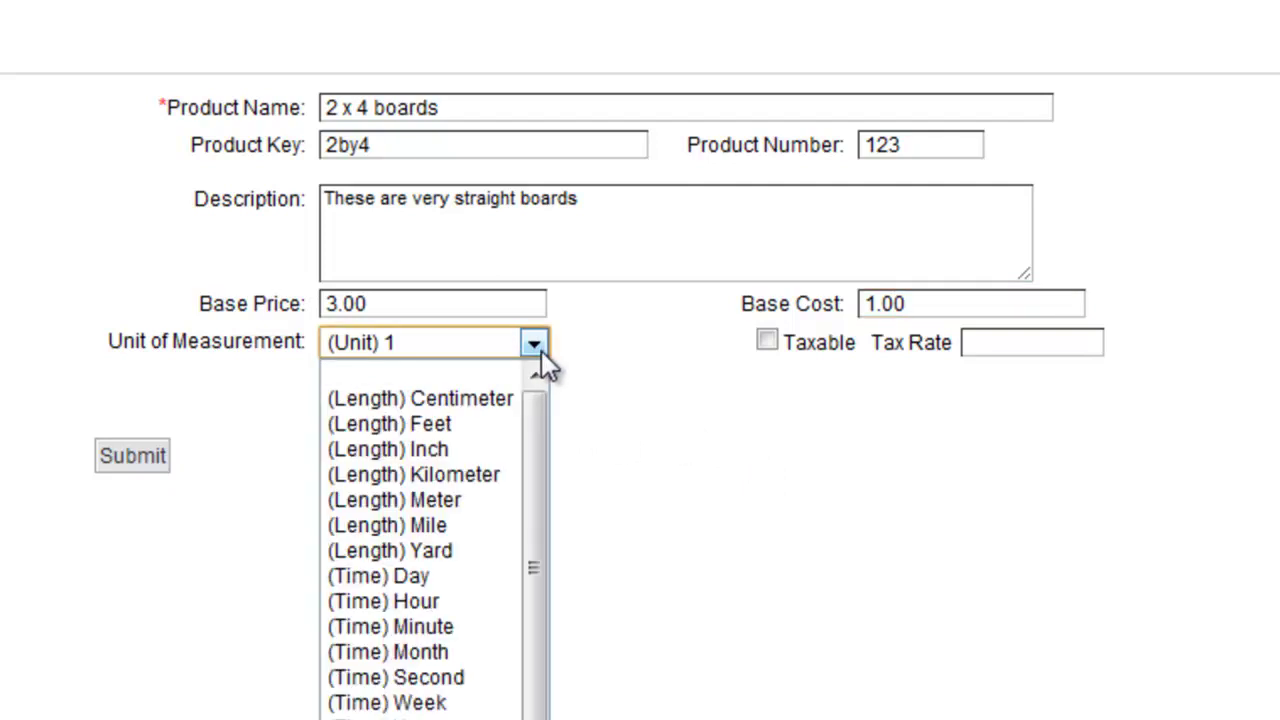
click(548, 440)
click(767, 341)
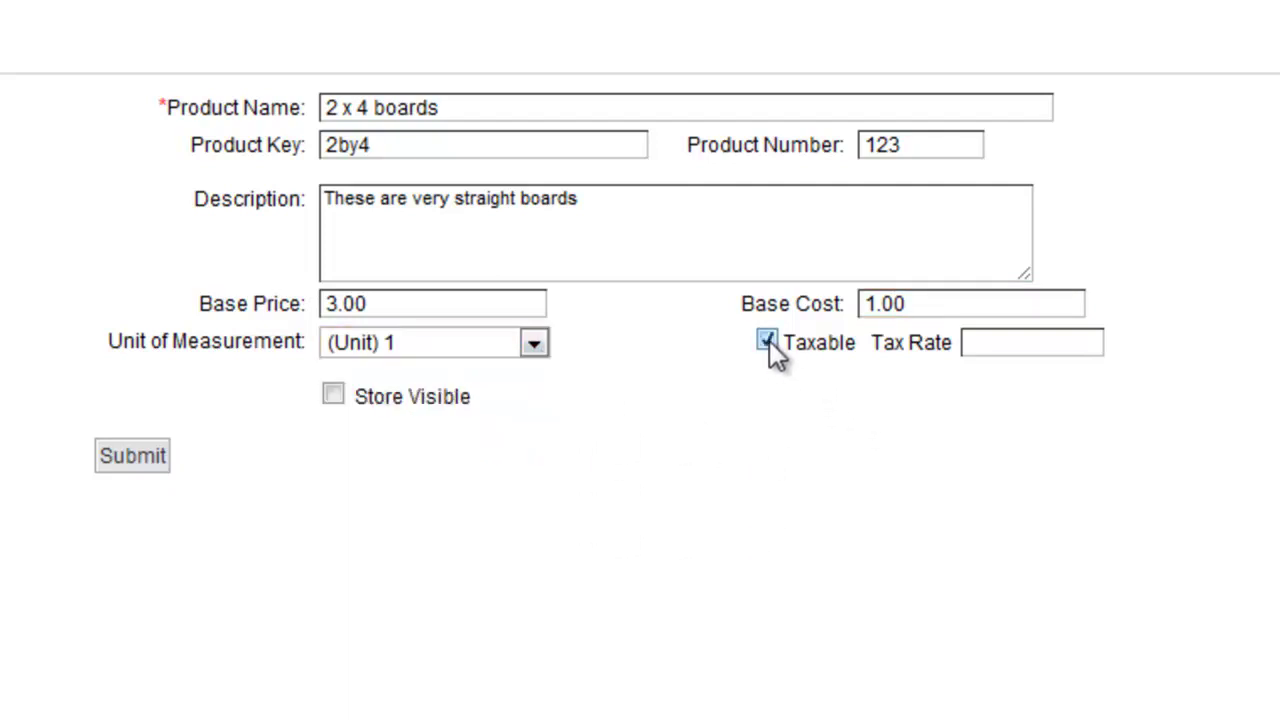
click(990, 346)
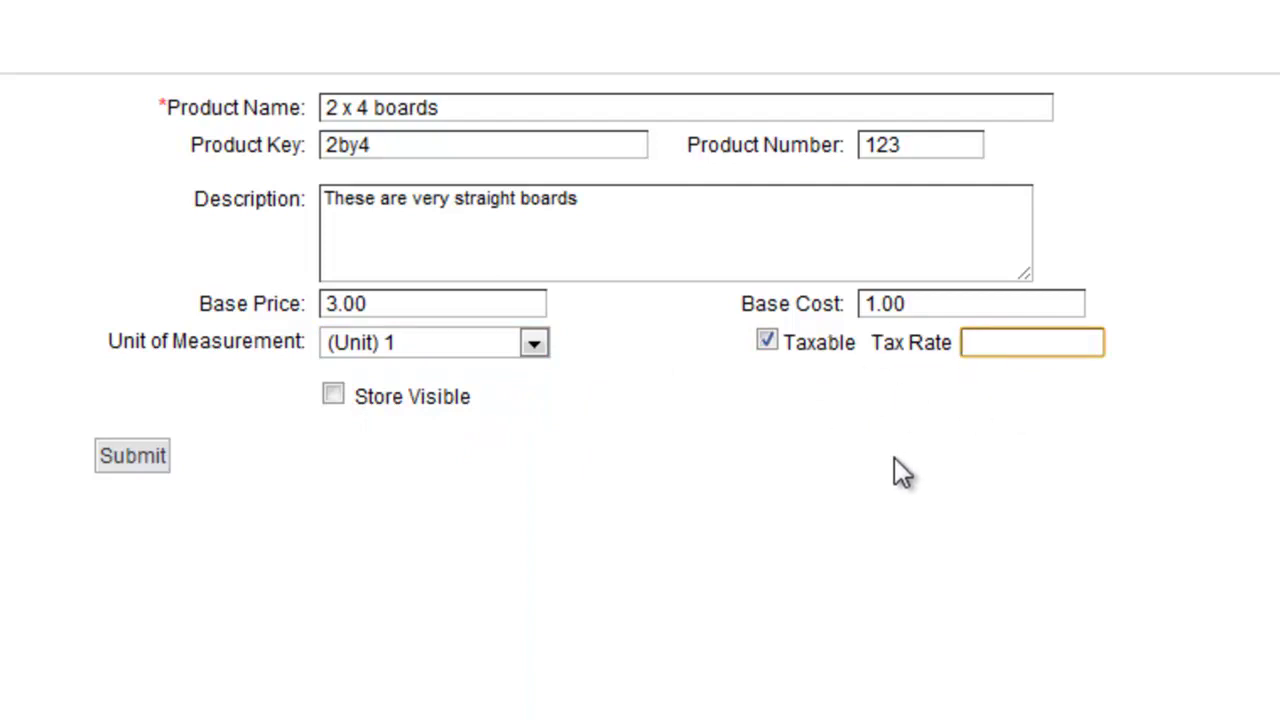
click(143, 460)
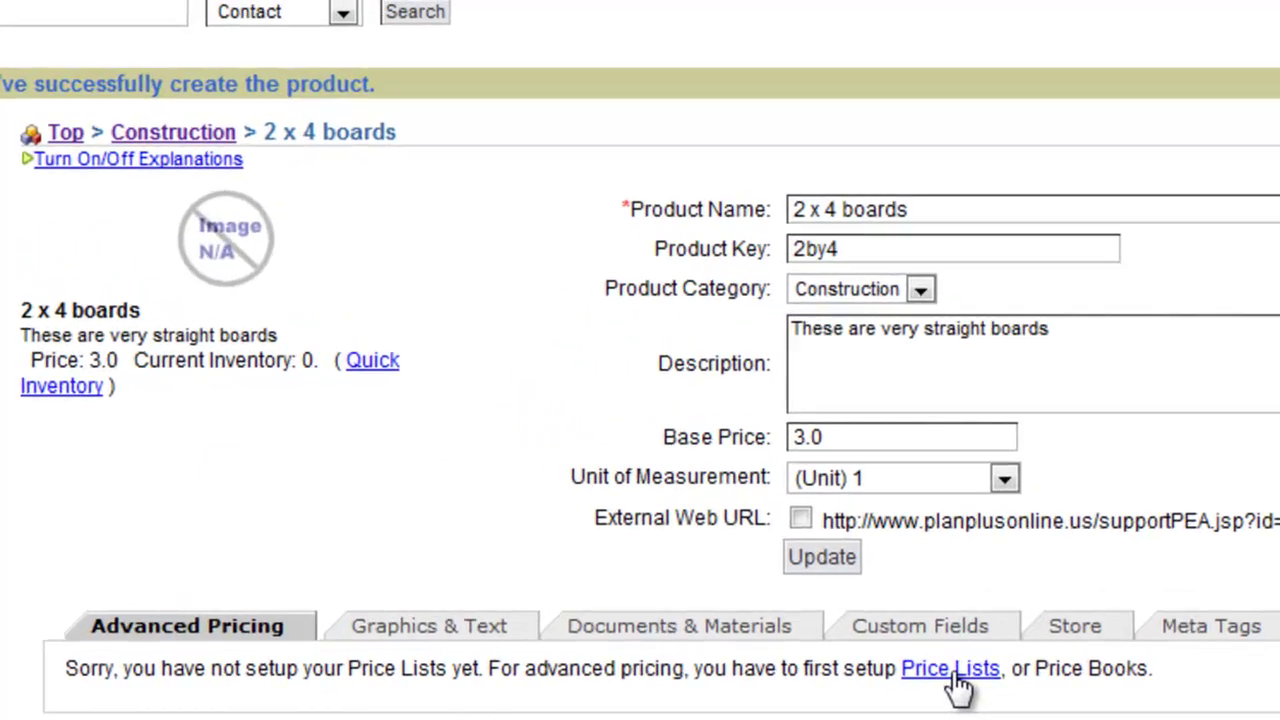
Go to the Price Lists page under Advanced Pricing
click(734, 512)
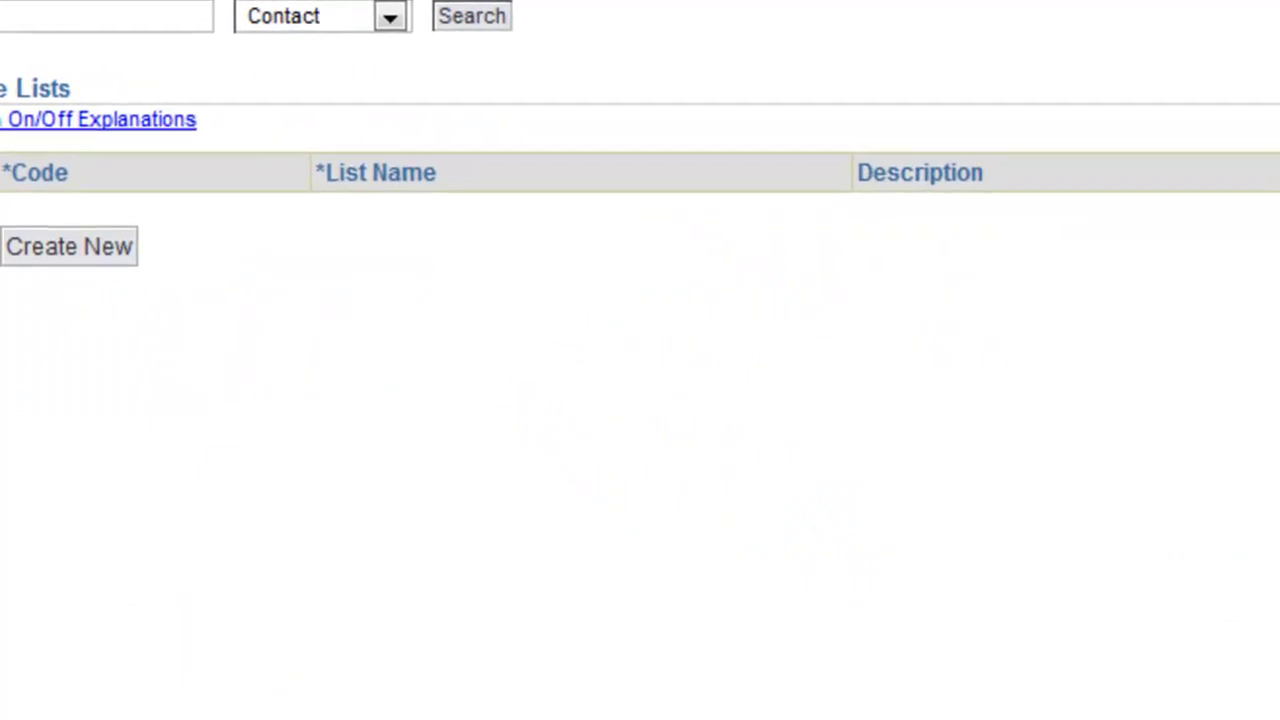
Create the price list 'A List' with code A
click(70, 247)
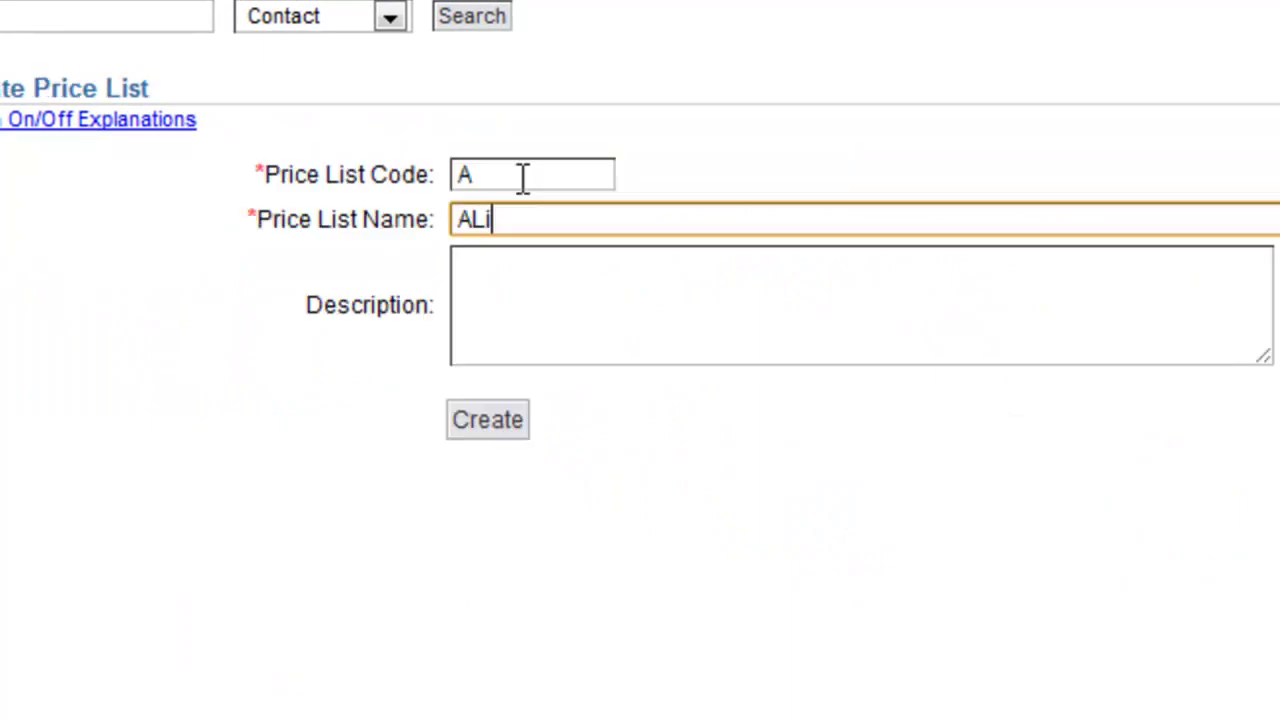
key(BackSpace)
key(BackSpace)
text(List)
click(522, 178)
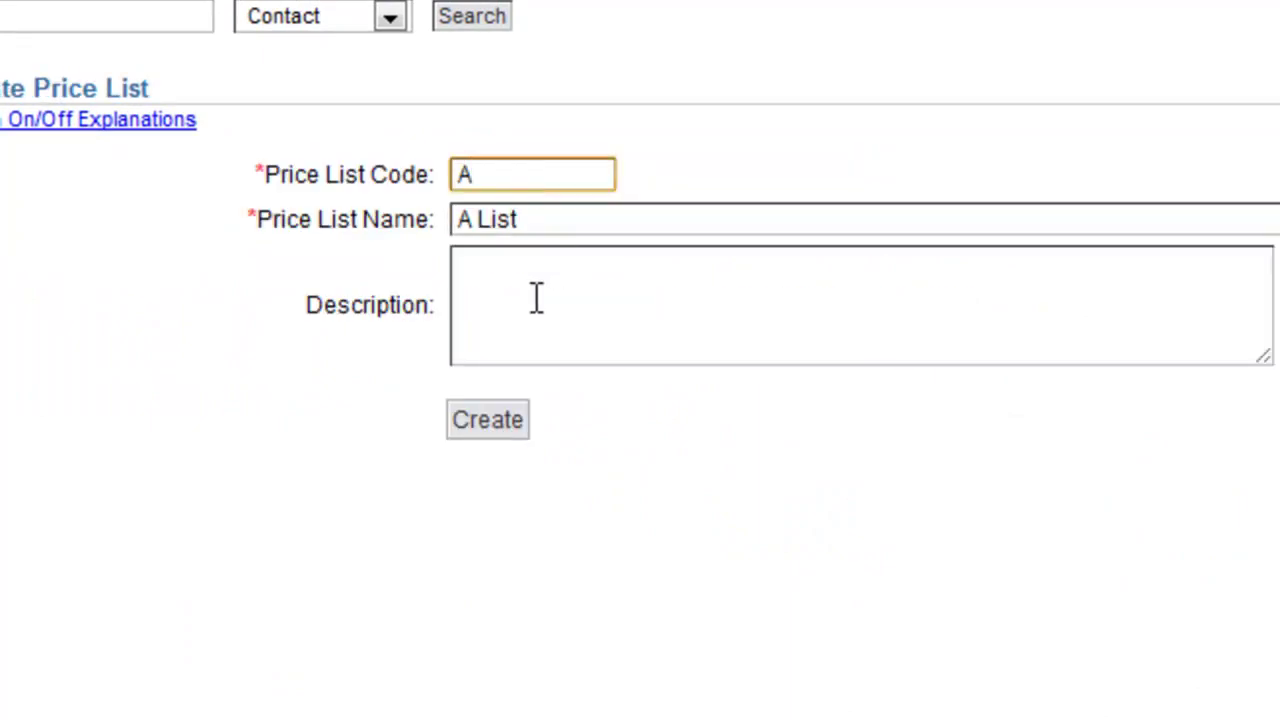
click(490, 424)
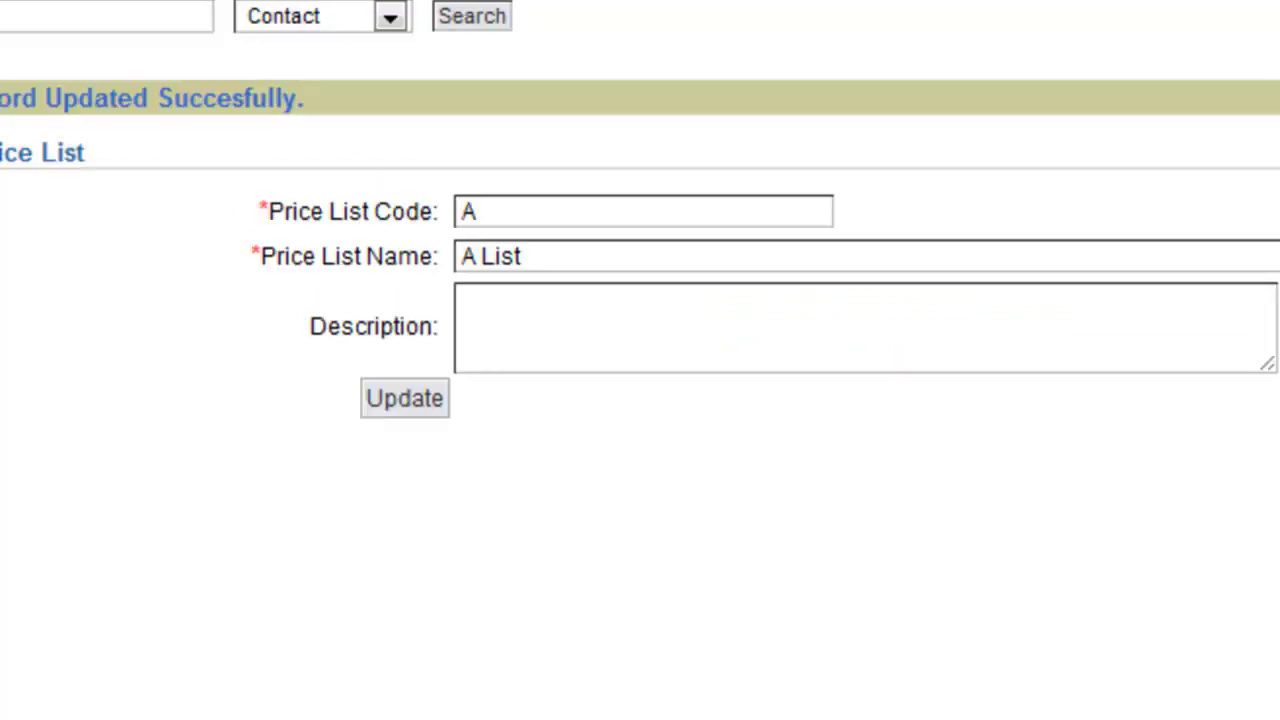
Create the price list 'B List' with code B
click(66, 285)
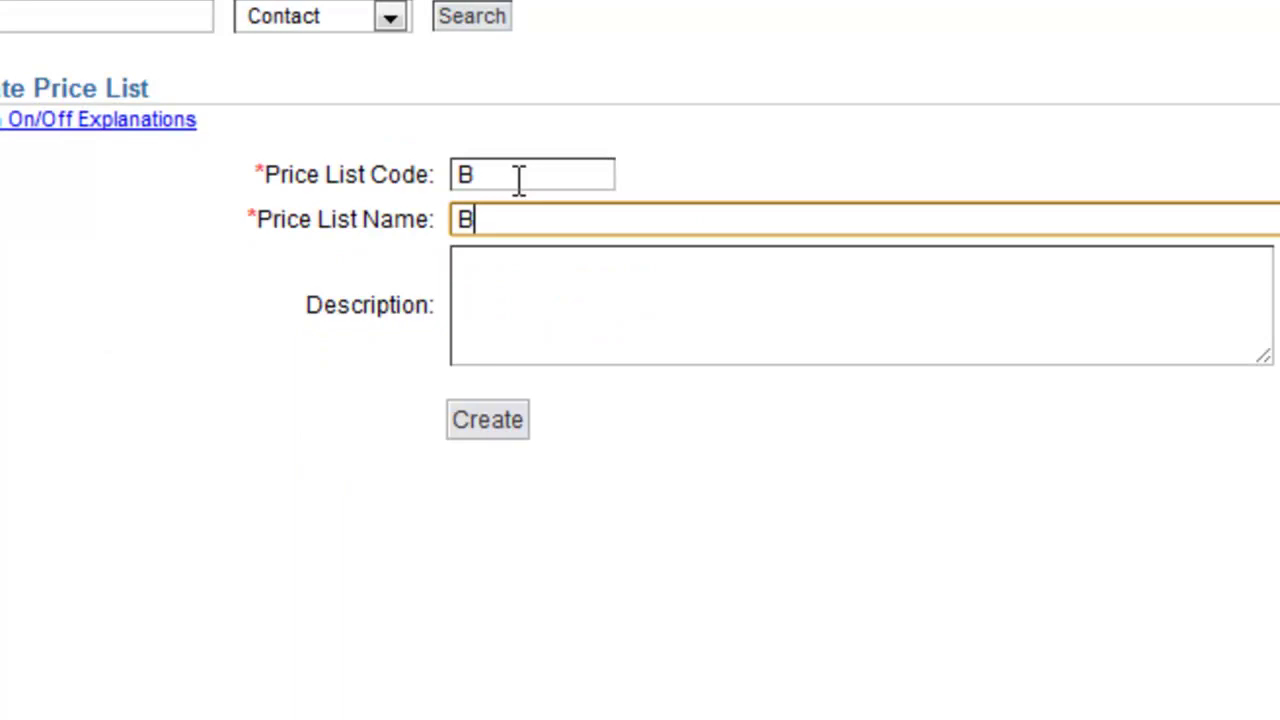
text(List)
key(Return)
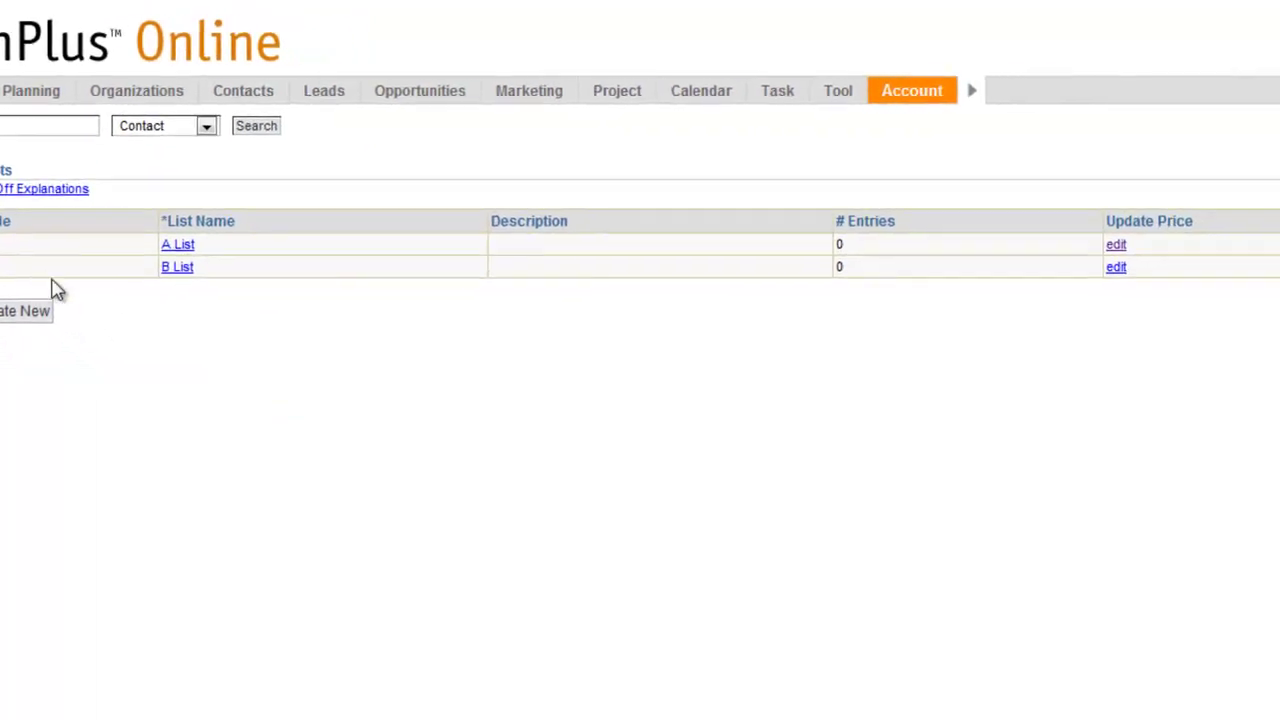
click(911, 91)
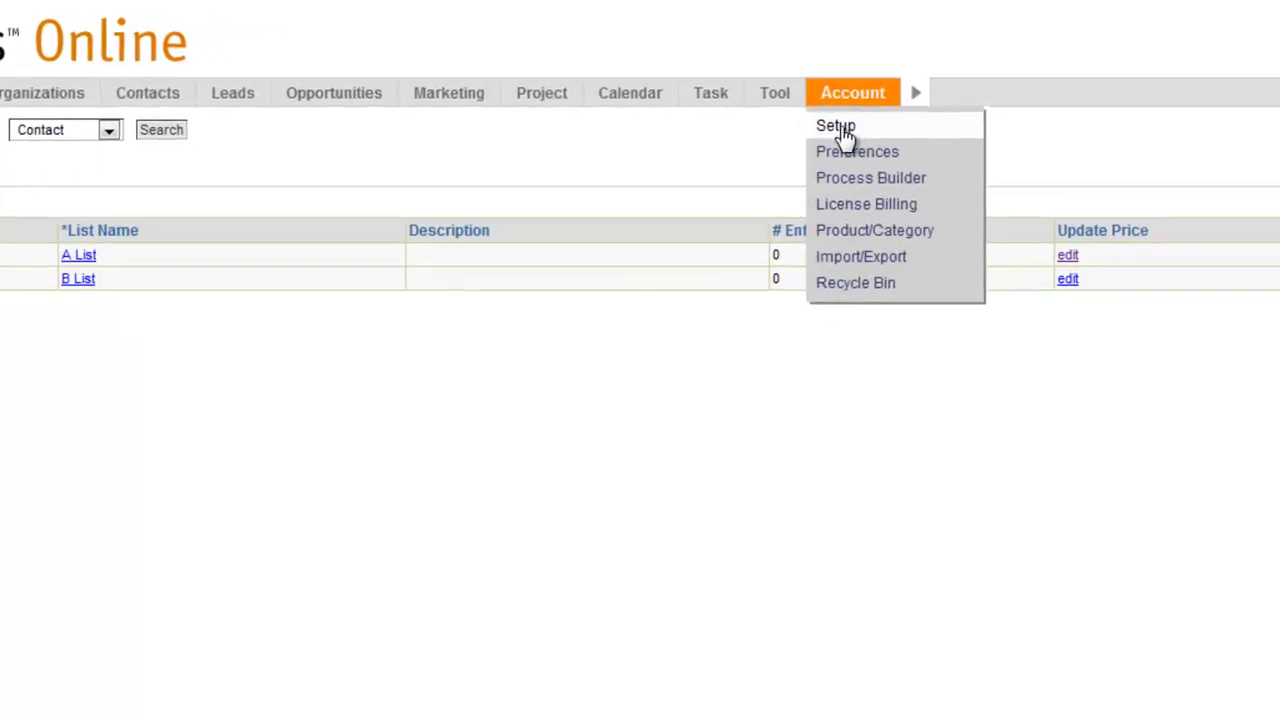
Give the 2 x 4 boards product under Construction an A List price of 2.75
click(900, 124)
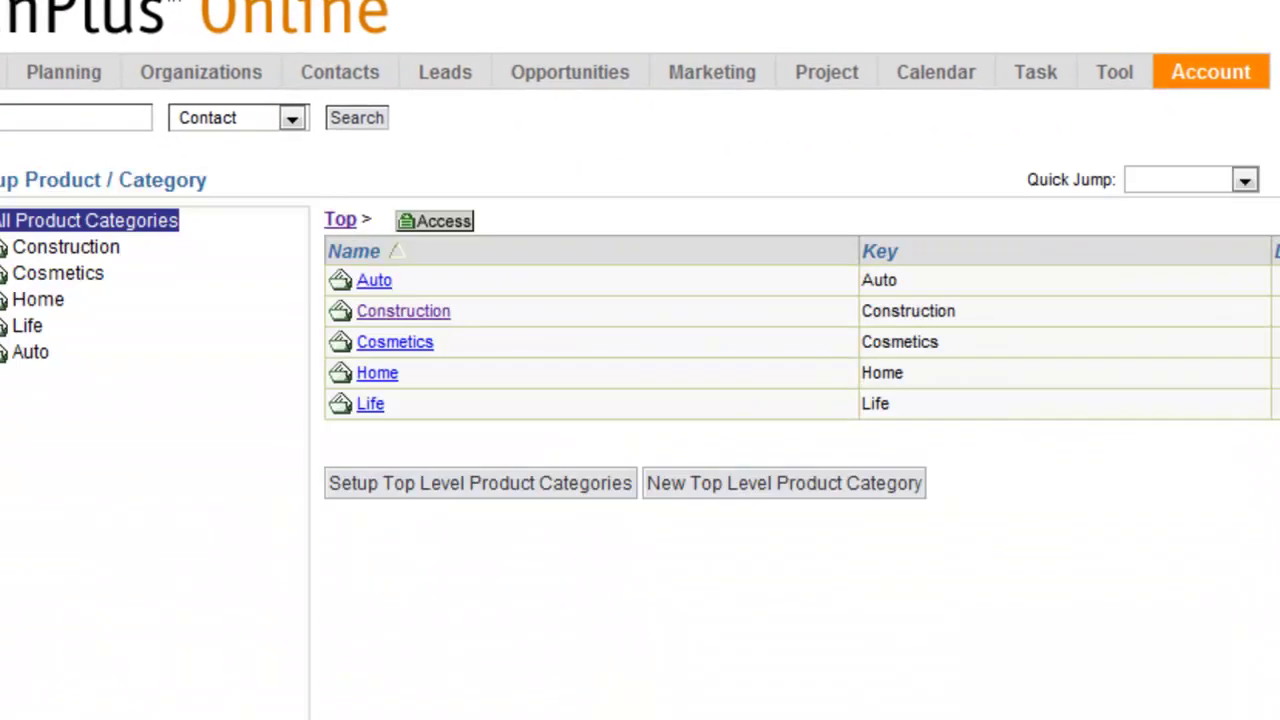
click(410, 312)
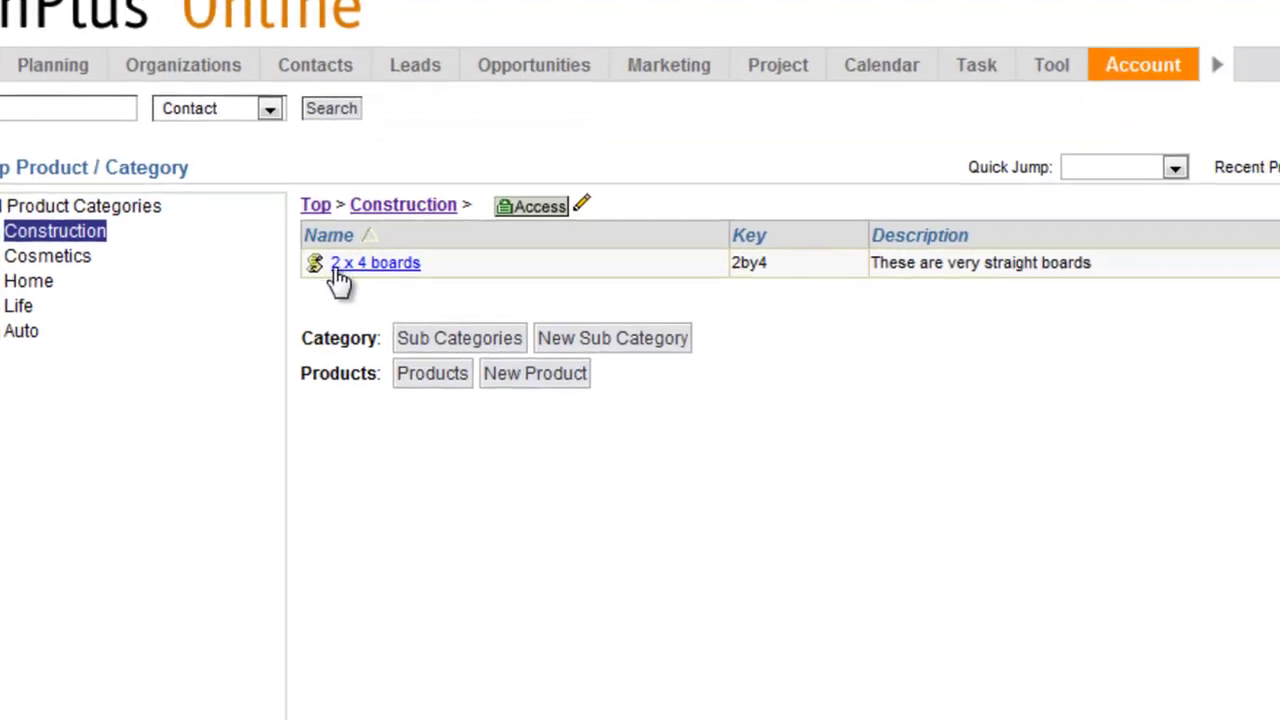
click(365, 282)
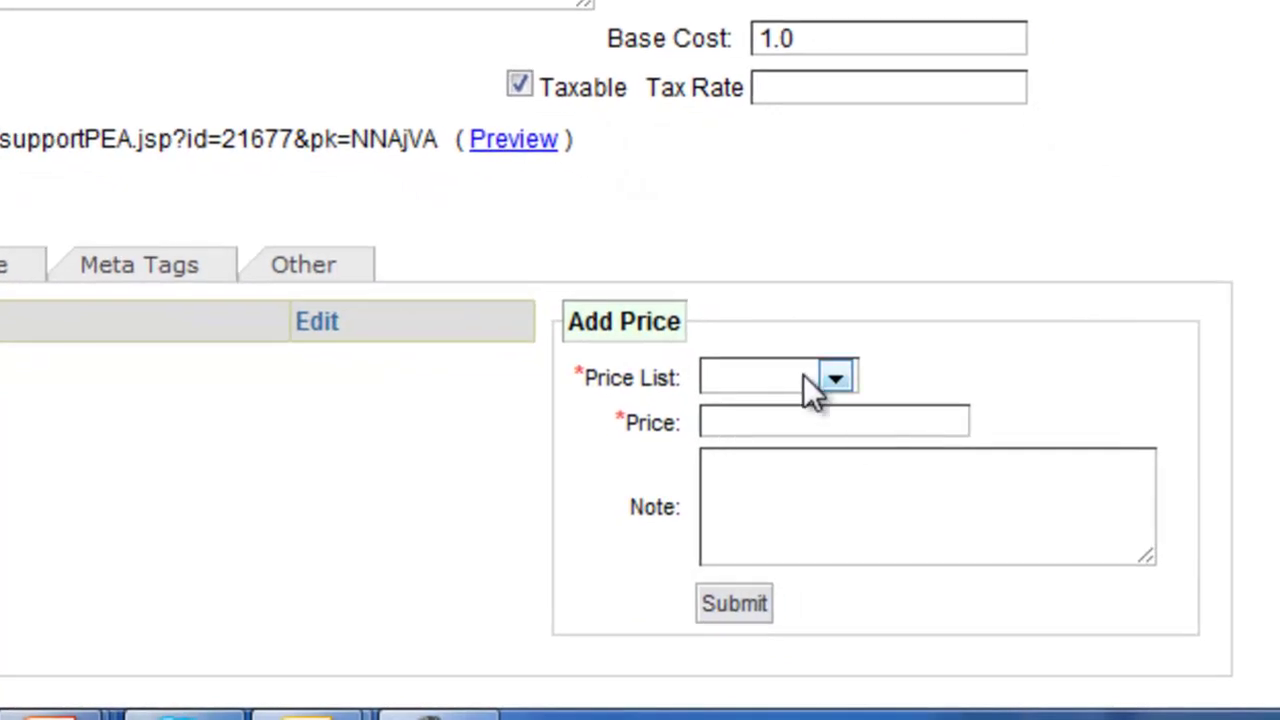
click(836, 378)
click(809, 440)
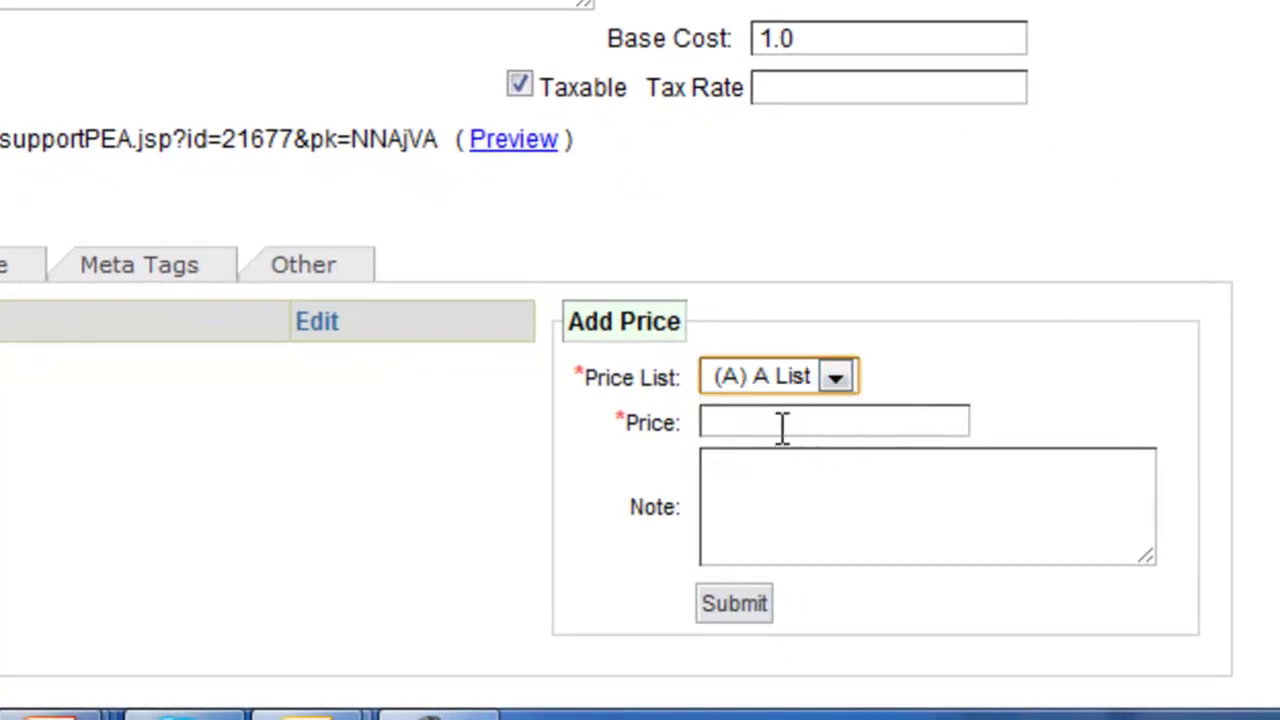
click(786, 423)
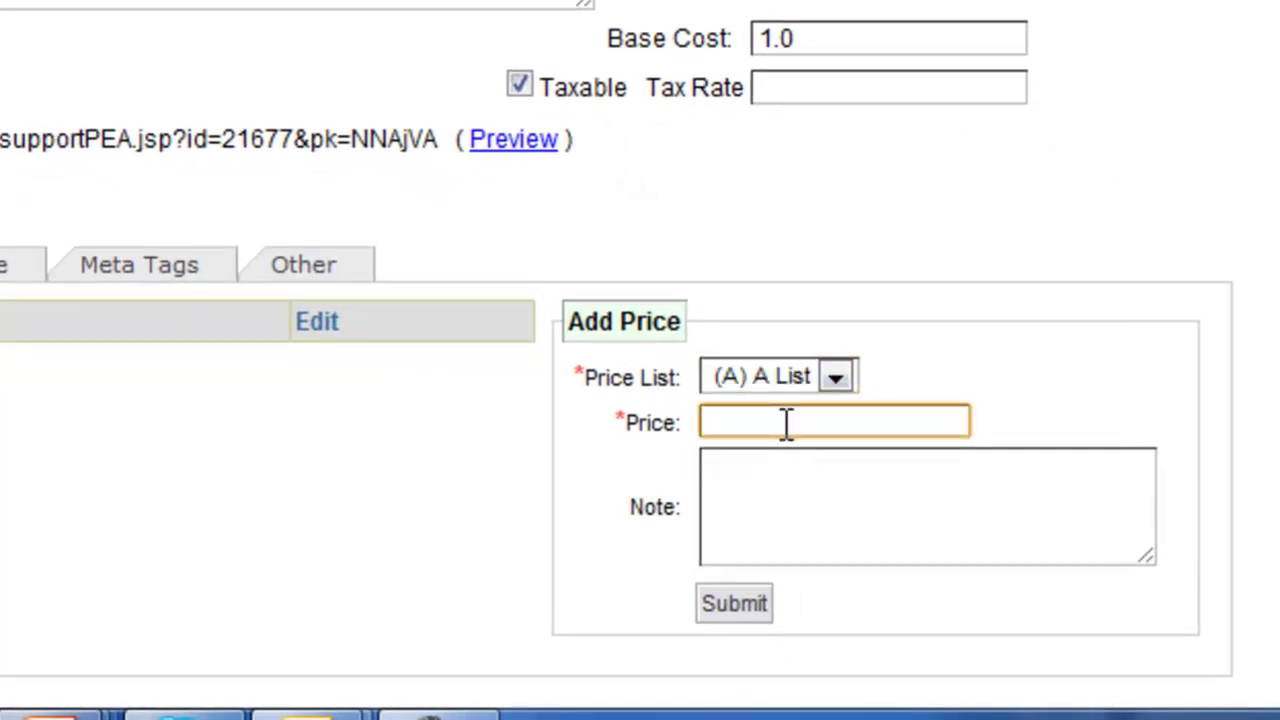
text(2.75)
click(736, 605)
Enter a B List price of 2.85 for 2 x 4 boards
click(838, 378)
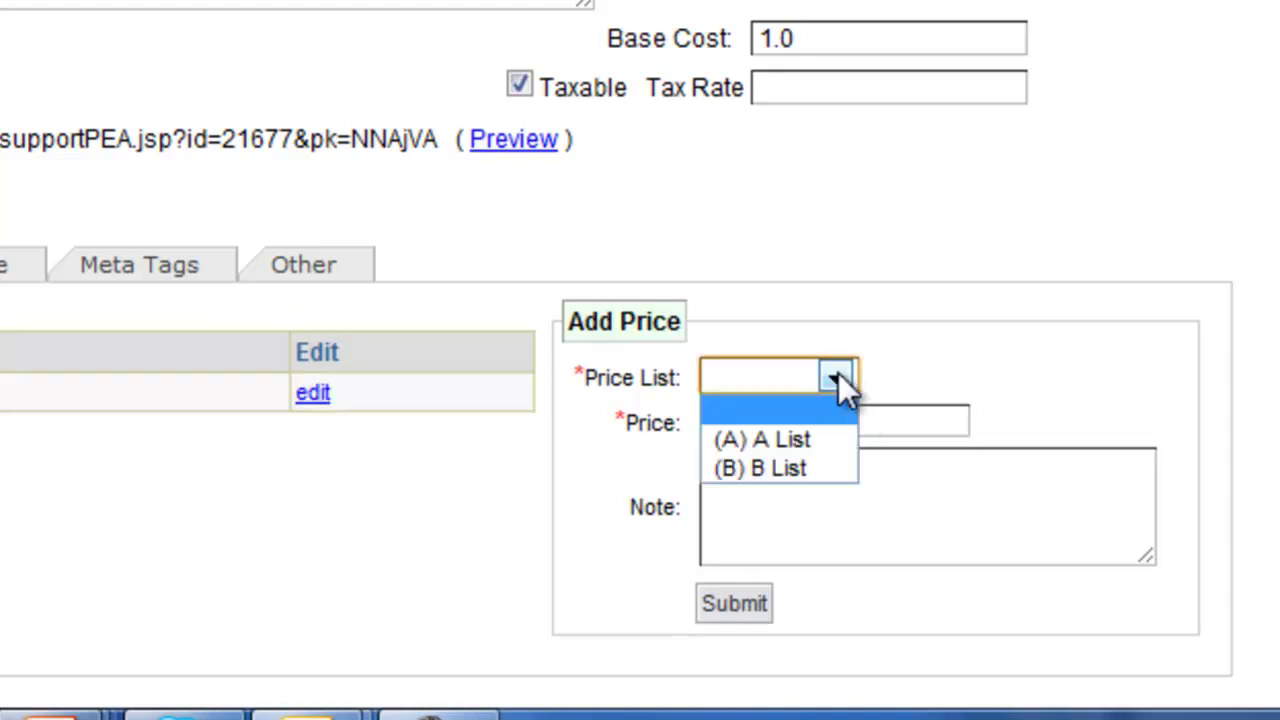
click(781, 470)
click(790, 425)
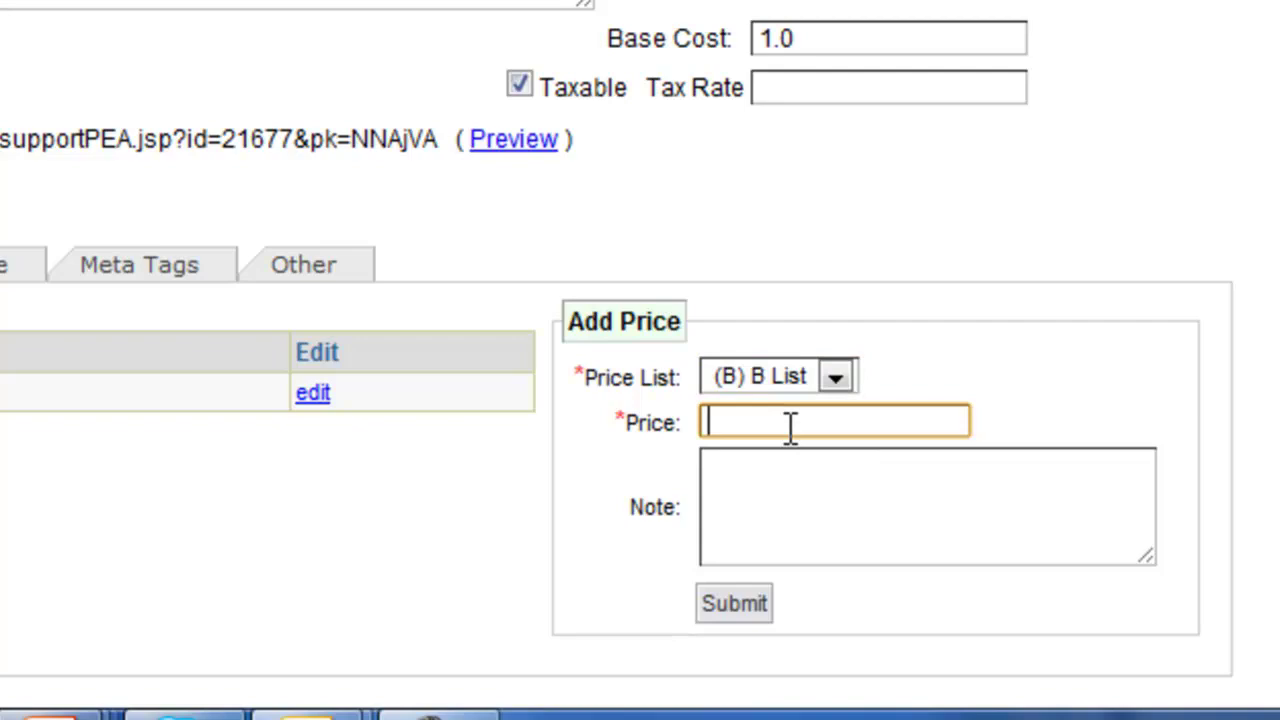
text(2.85)
key(Tab)
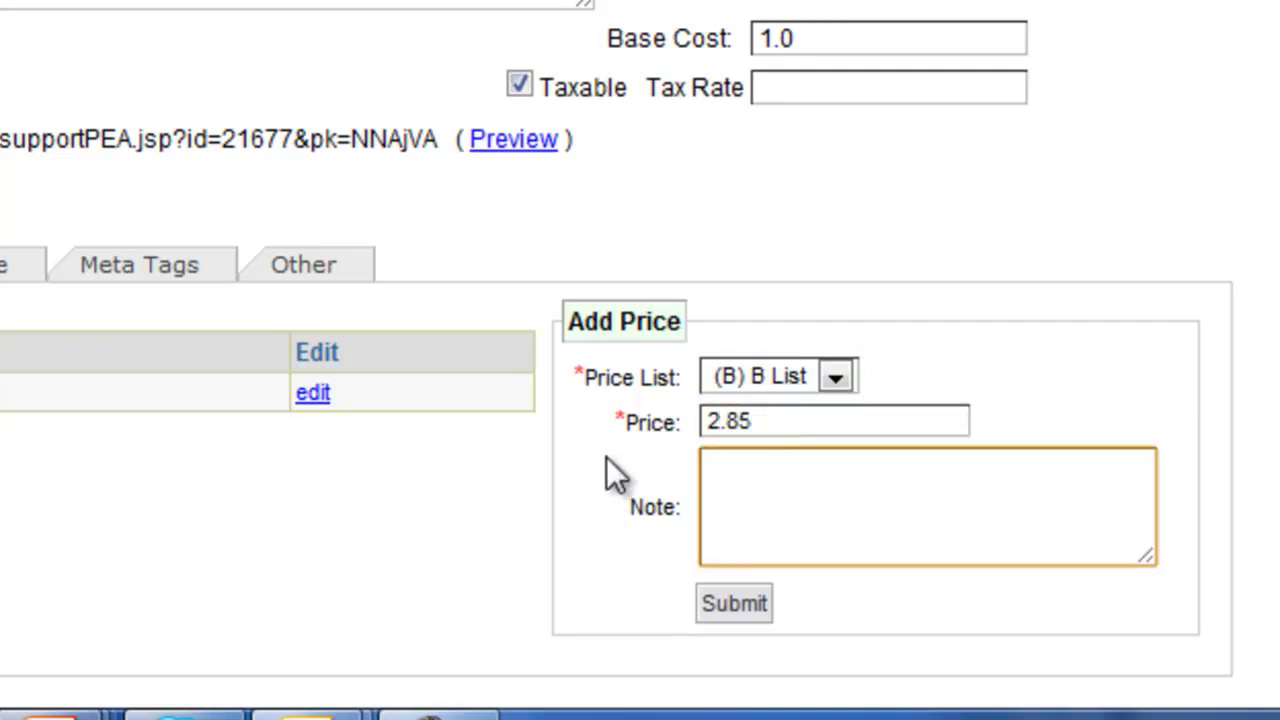
Save the B List price, then upload board.jpg as the product's primary graphic
click(737, 606)
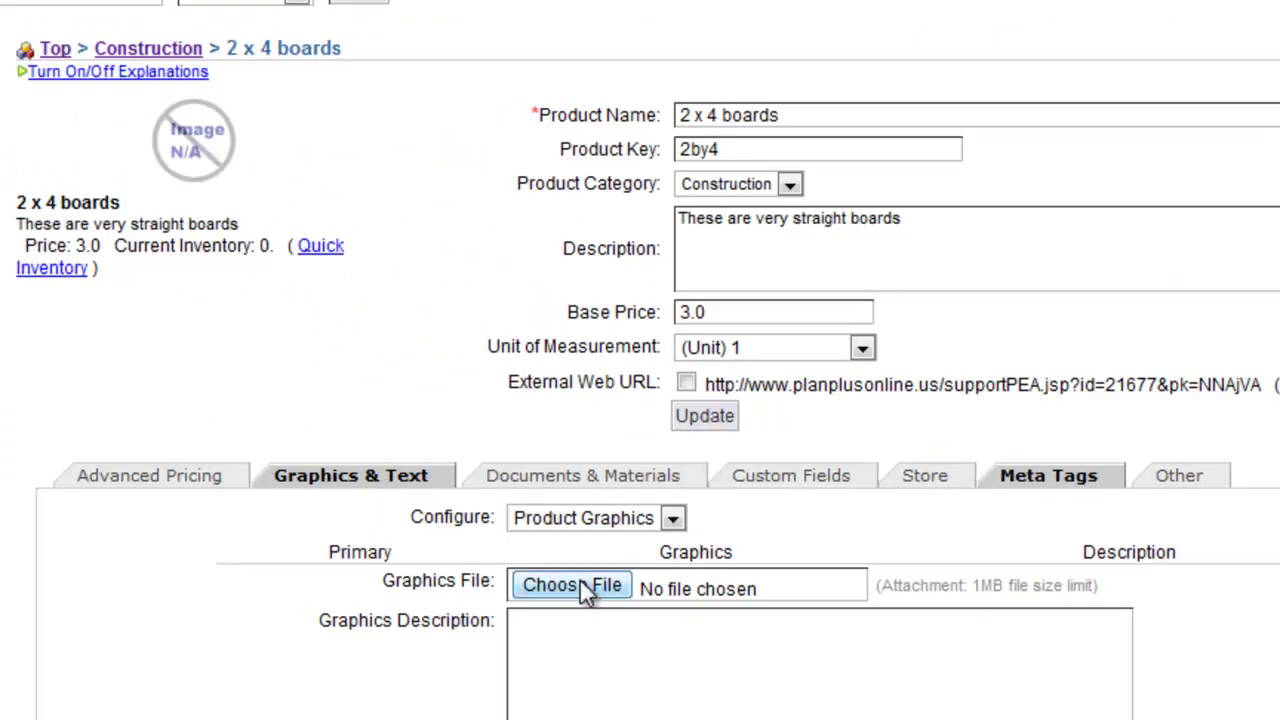
click(578, 584)
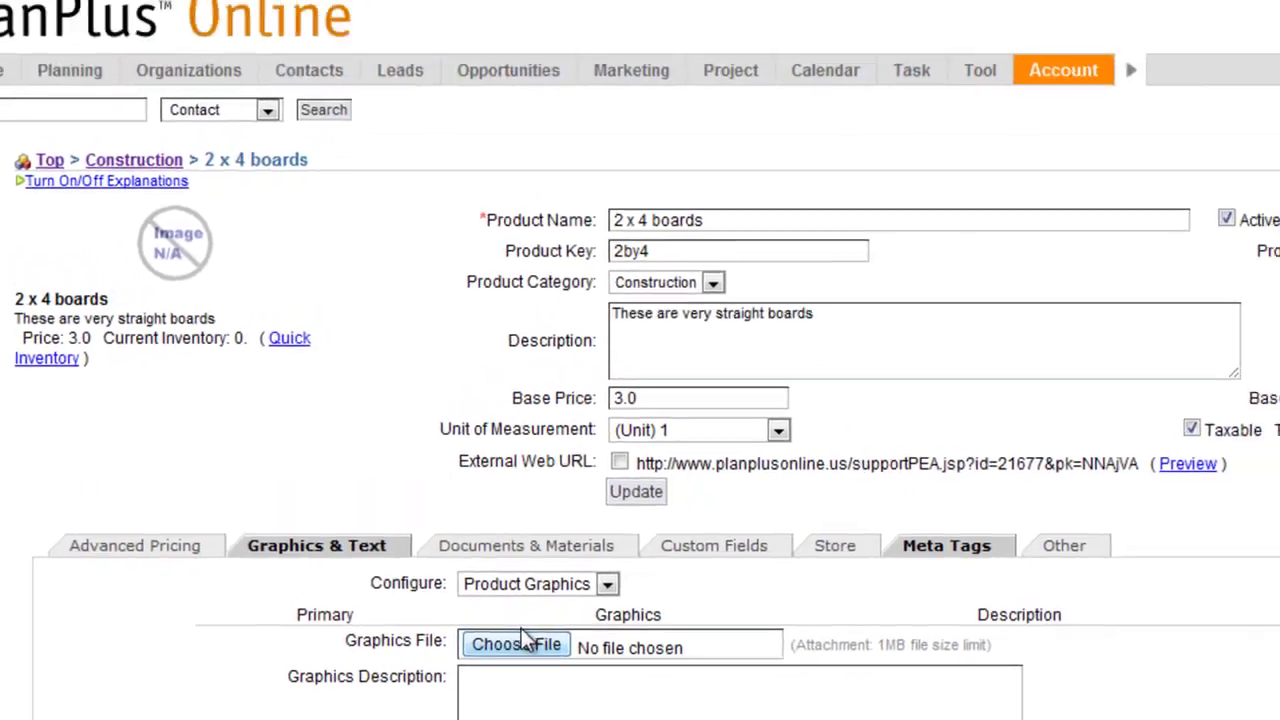
click(249, 151)
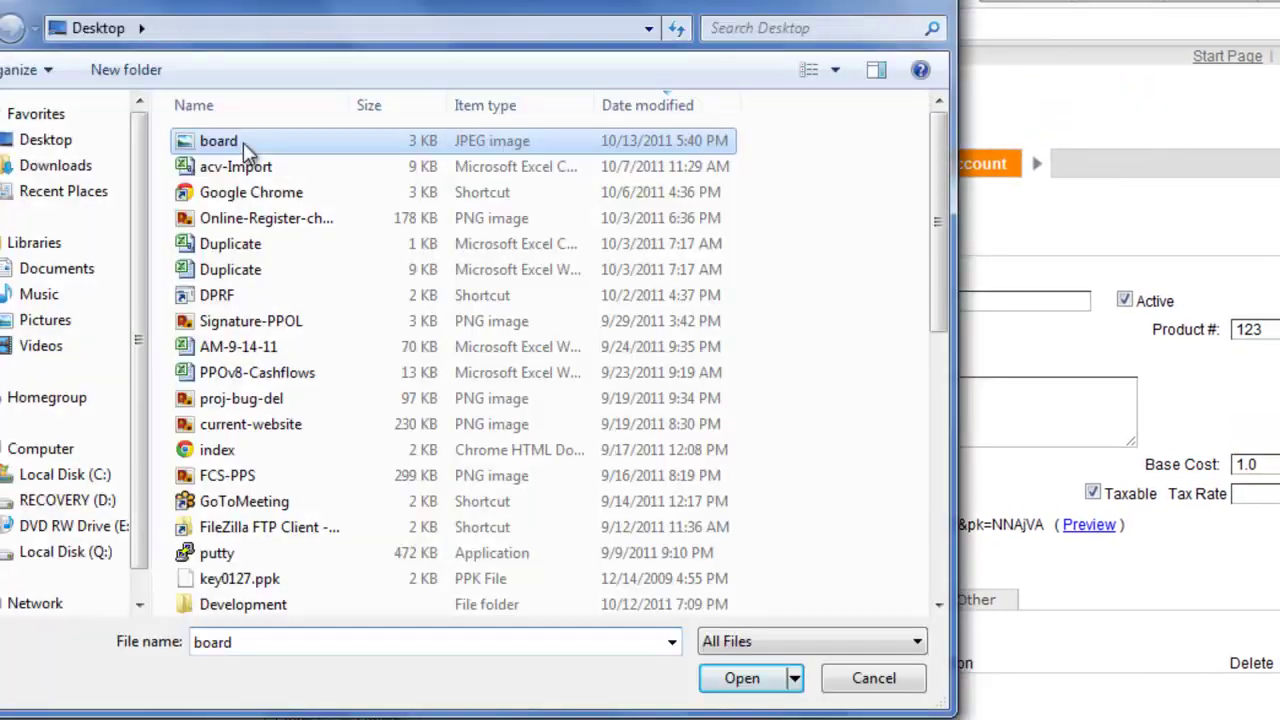
click(740, 677)
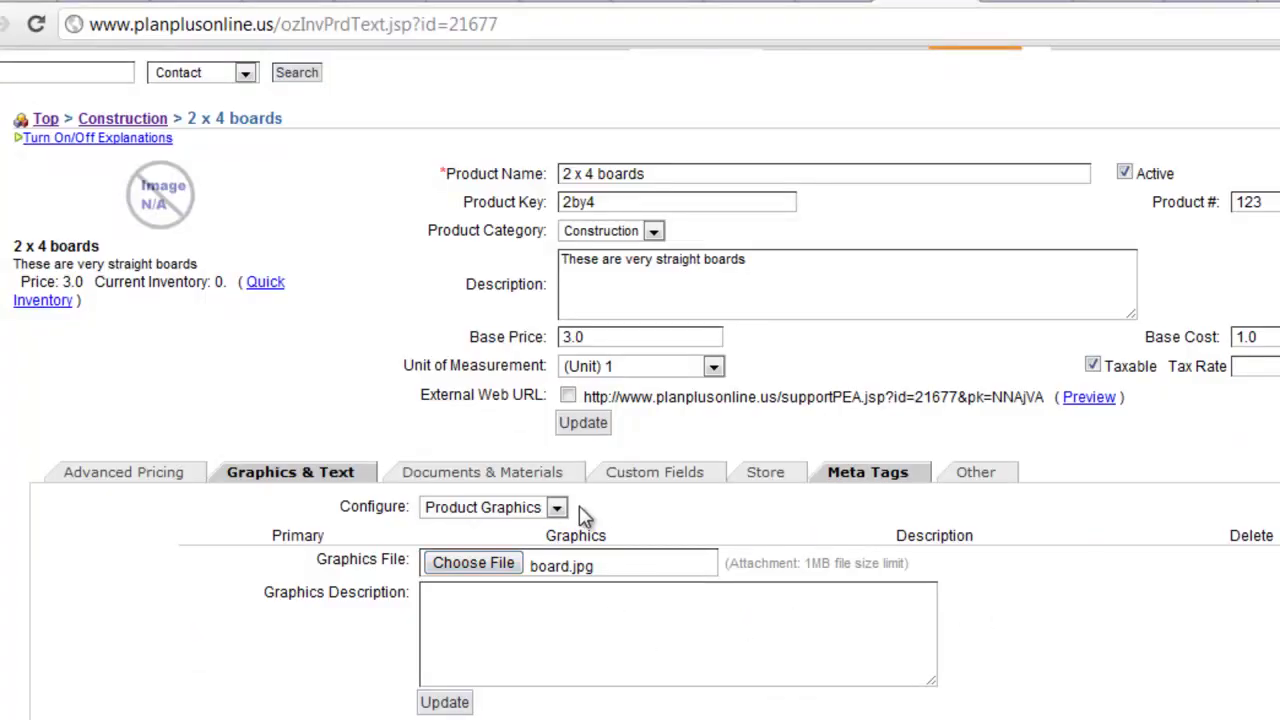
click(444, 702)
scroll(660, 684, down, 2)
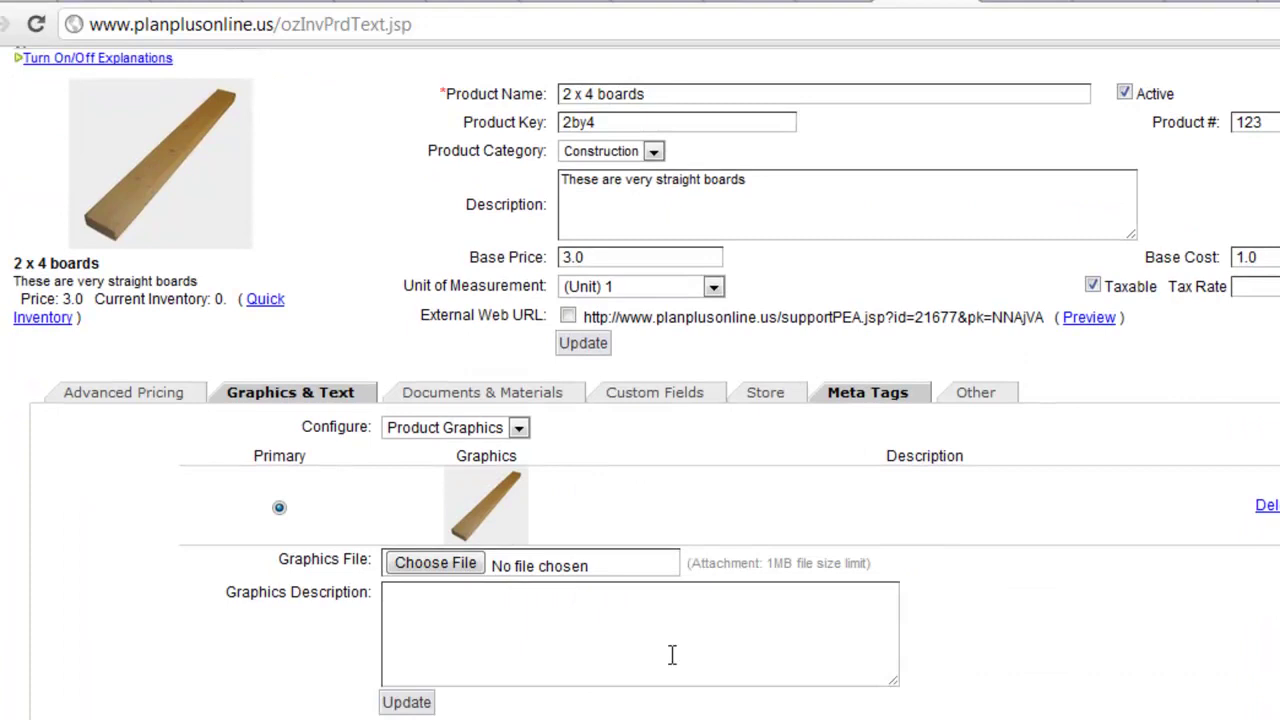
Review the Documents & Materials, Custom Fields and custom HTML sections of 2 x 4 boards
click(462, 398)
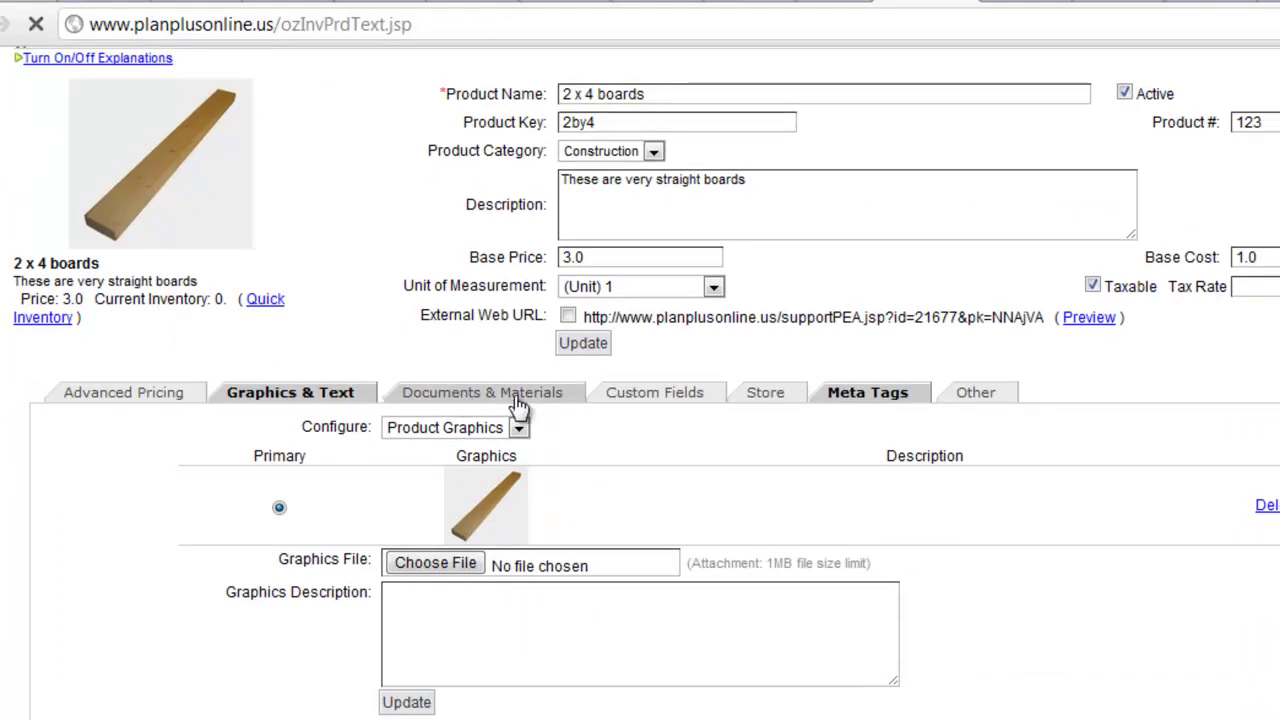
scroll(409, 497, down, 1)
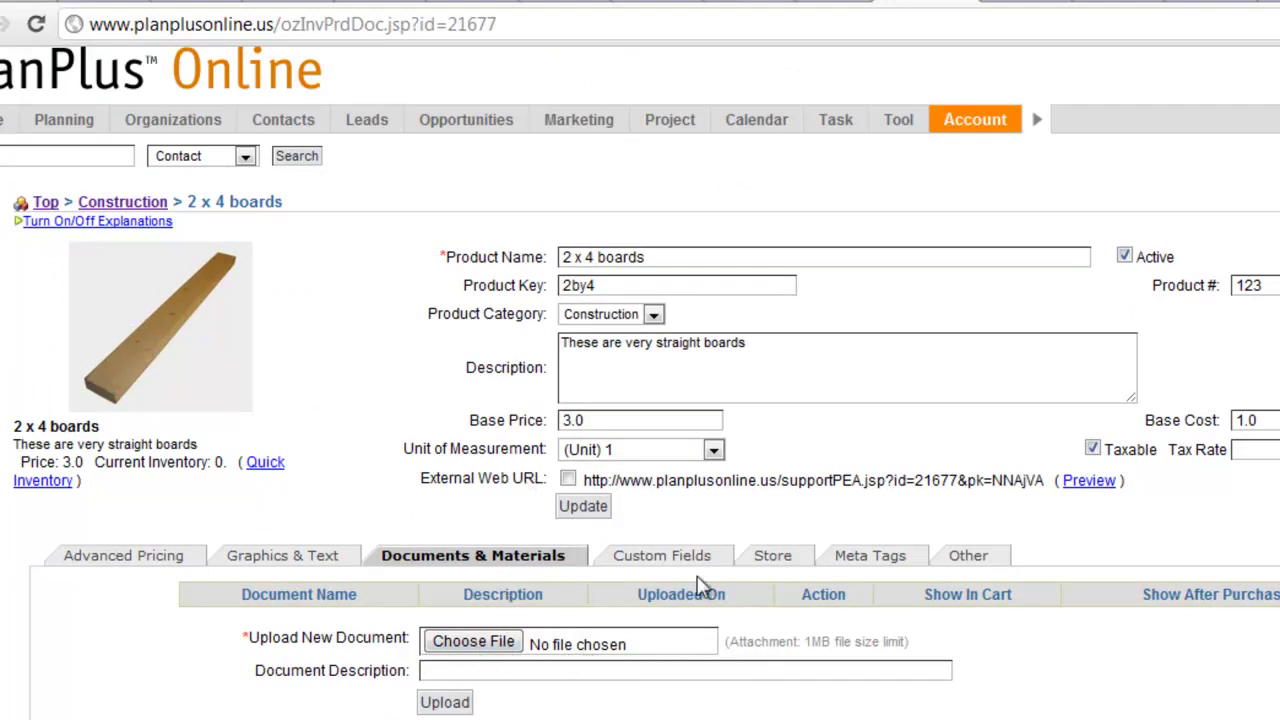
click(664, 558)
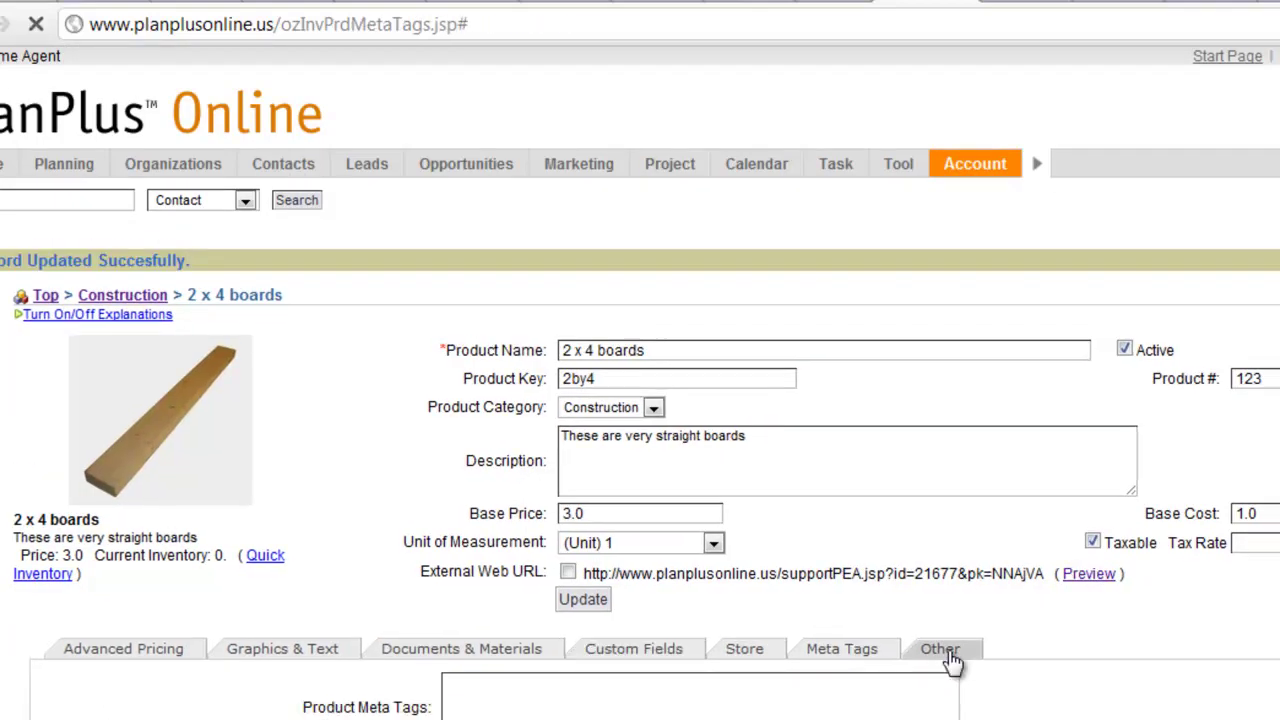
click(945, 678)
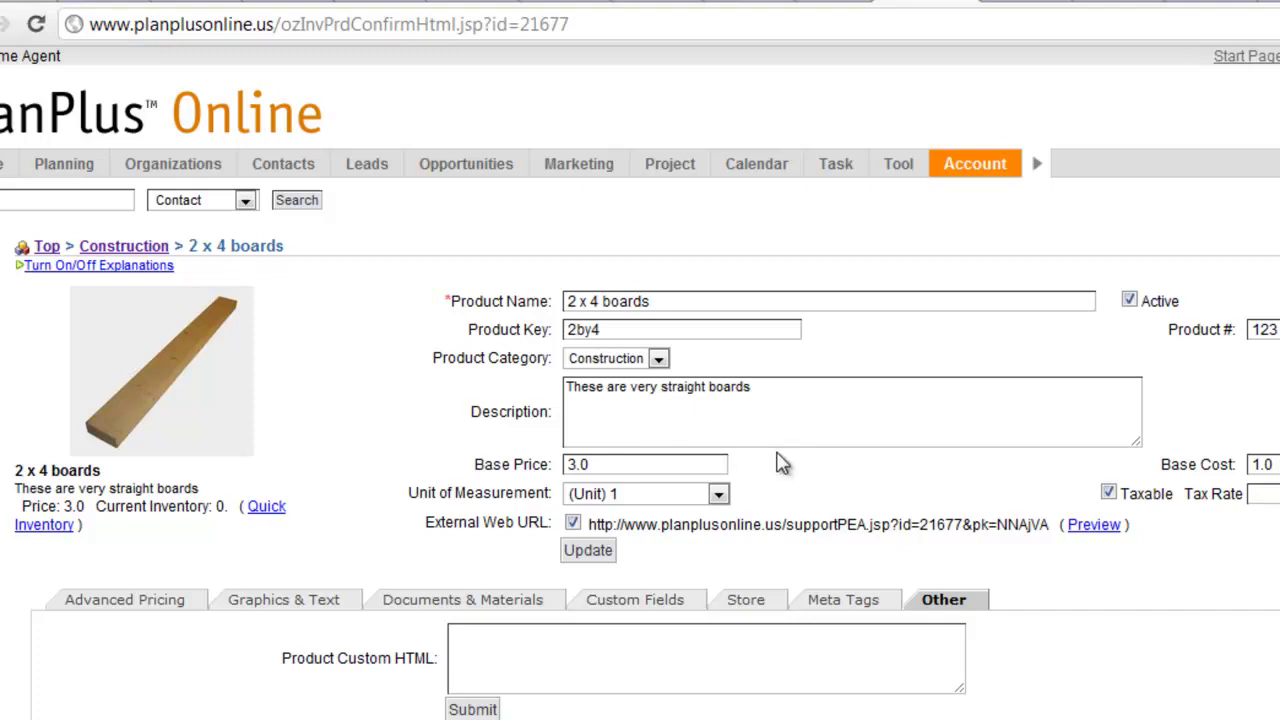
Start a new opportunity whose first line is 2 x 4 boards at the B List price
mouse_move(468, 178)
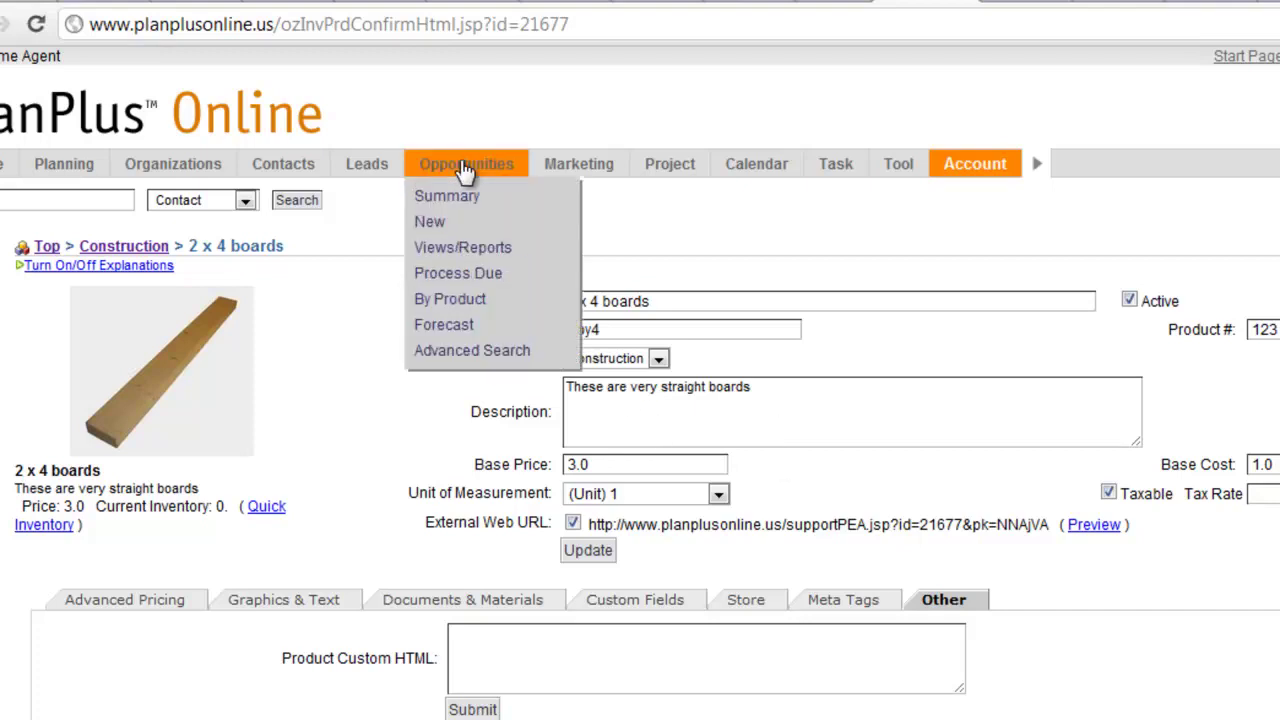
click(432, 226)
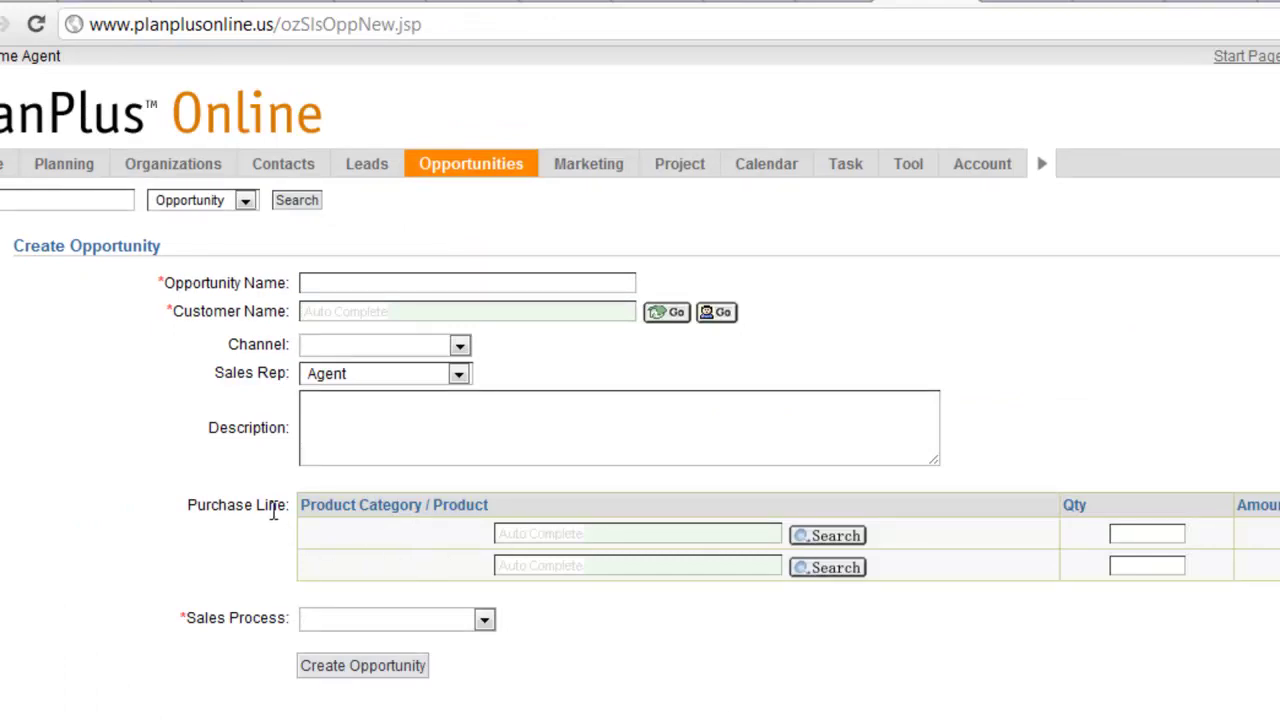
click(822, 558)
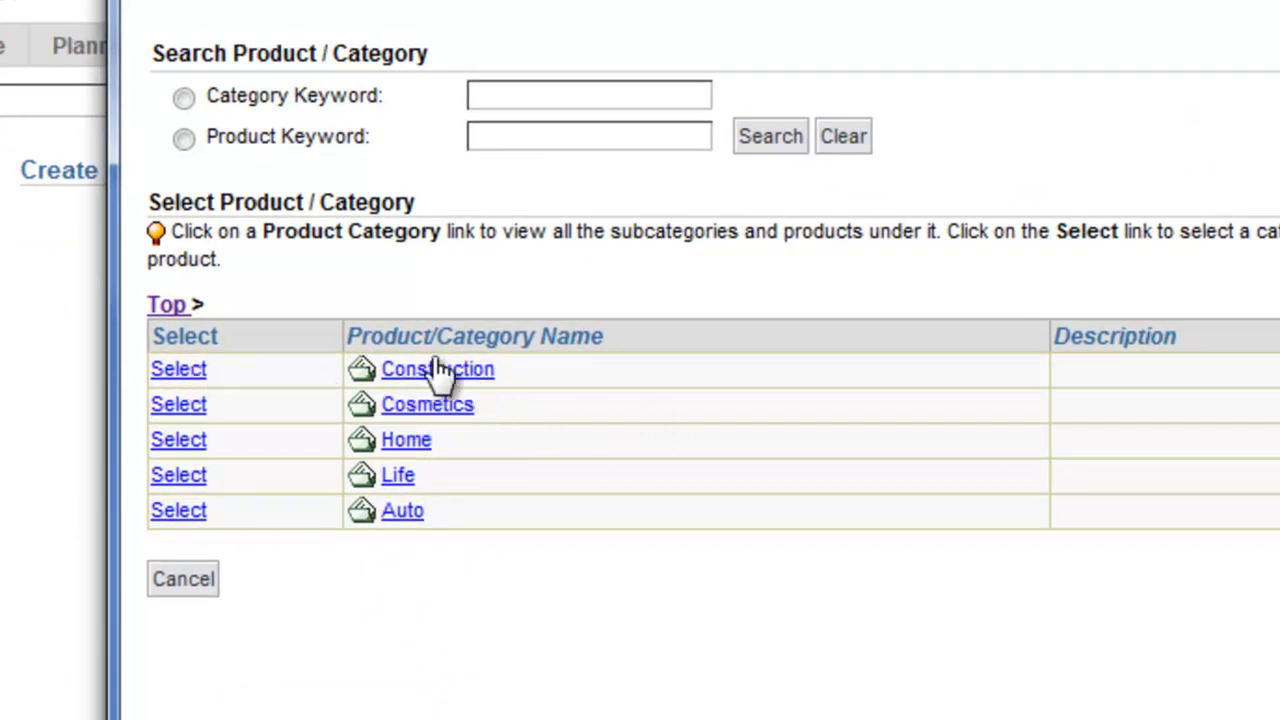
click(438, 371)
mouse_move(200, 392)
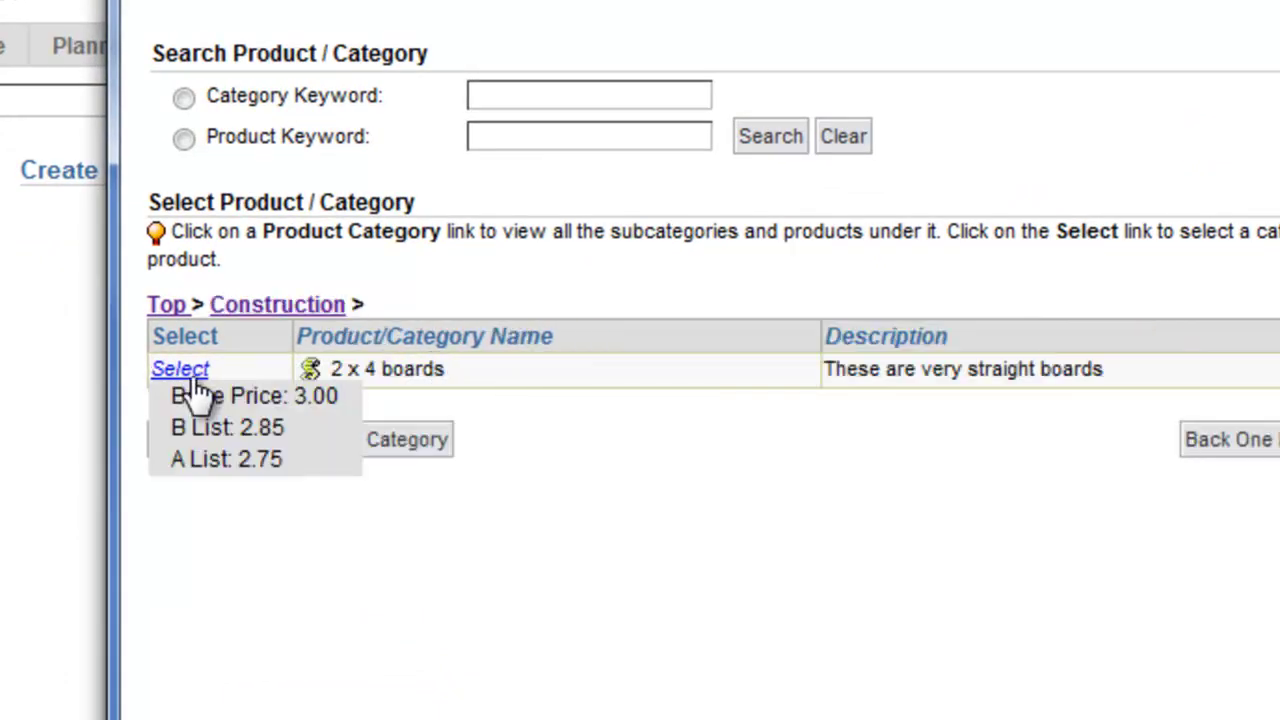
click(250, 430)
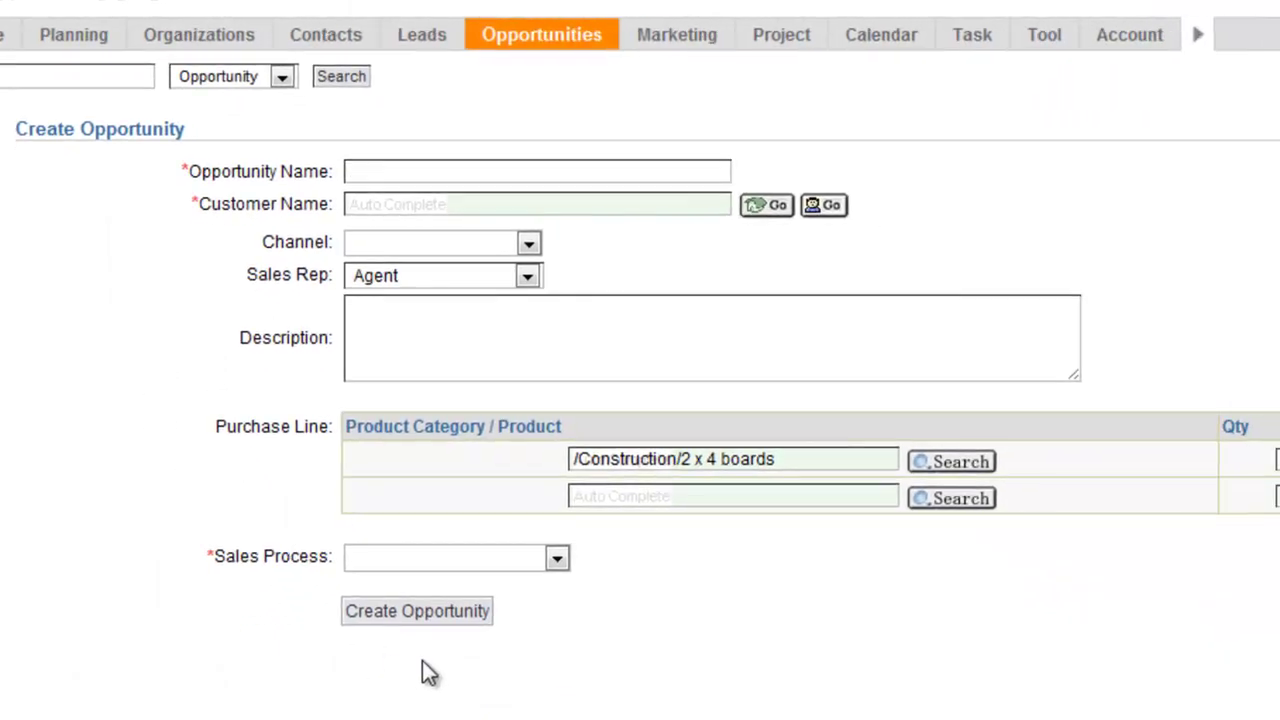
Name the opportunity 'sample' and create it with a new organization as customer
click(385, 170)
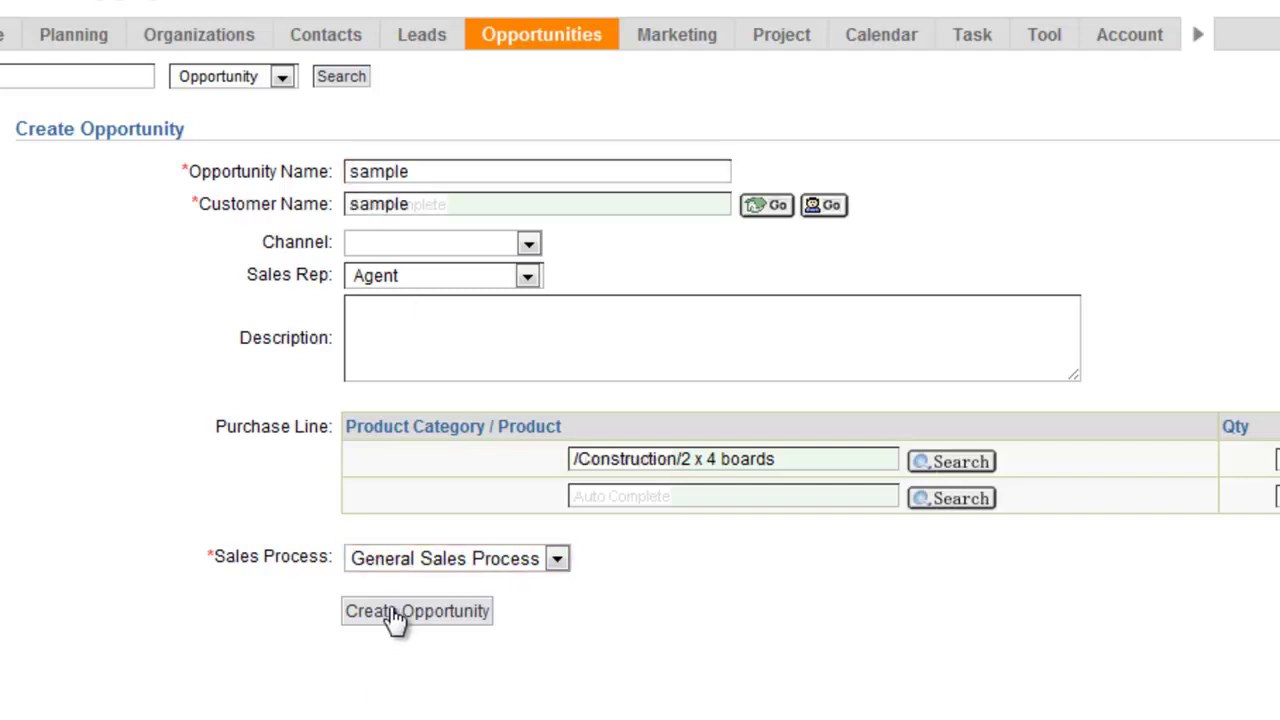
click(398, 612)
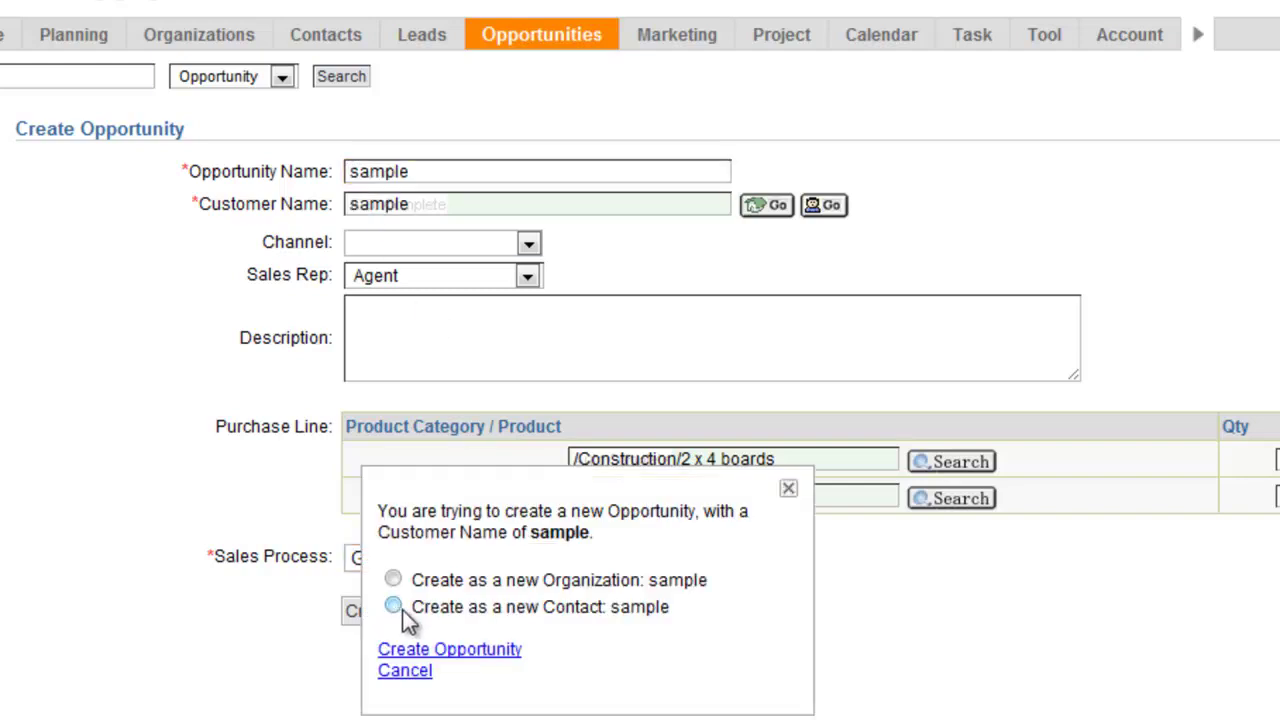
click(393, 580)
click(455, 655)
From the opportunity's Quotes section, start a new quote named 'New Quote'
click(1167, 165)
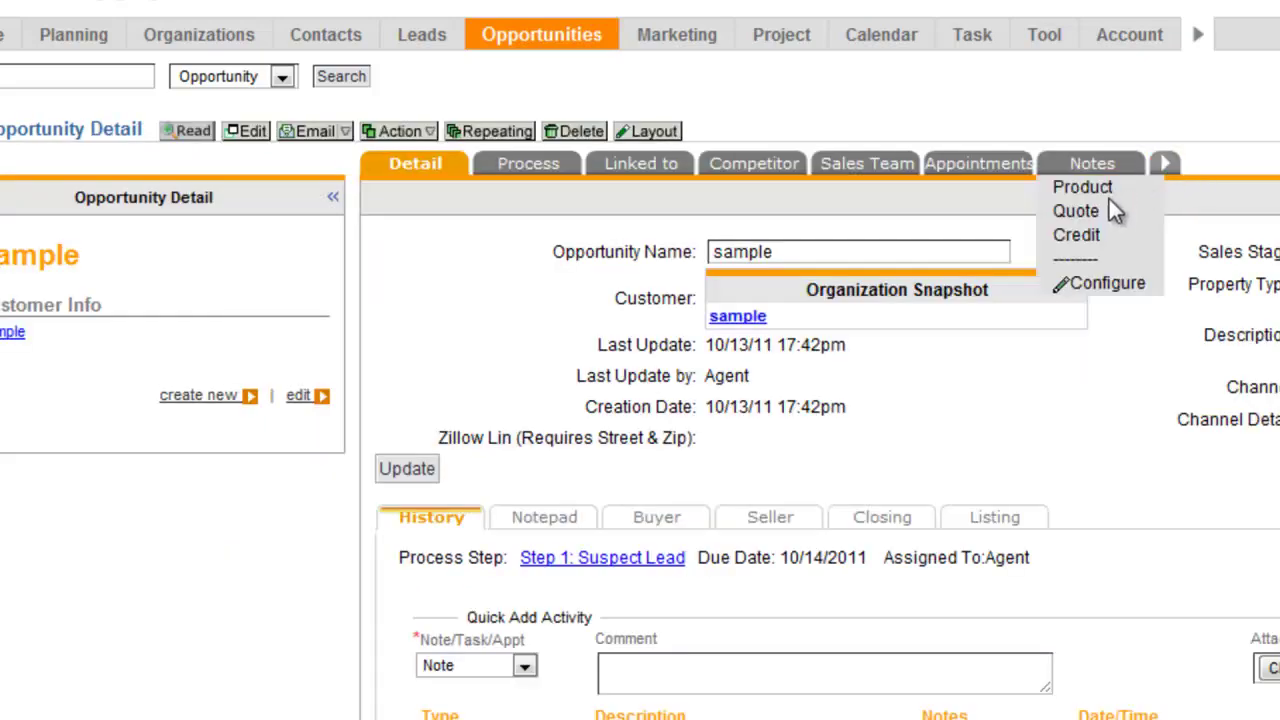
click(1076, 216)
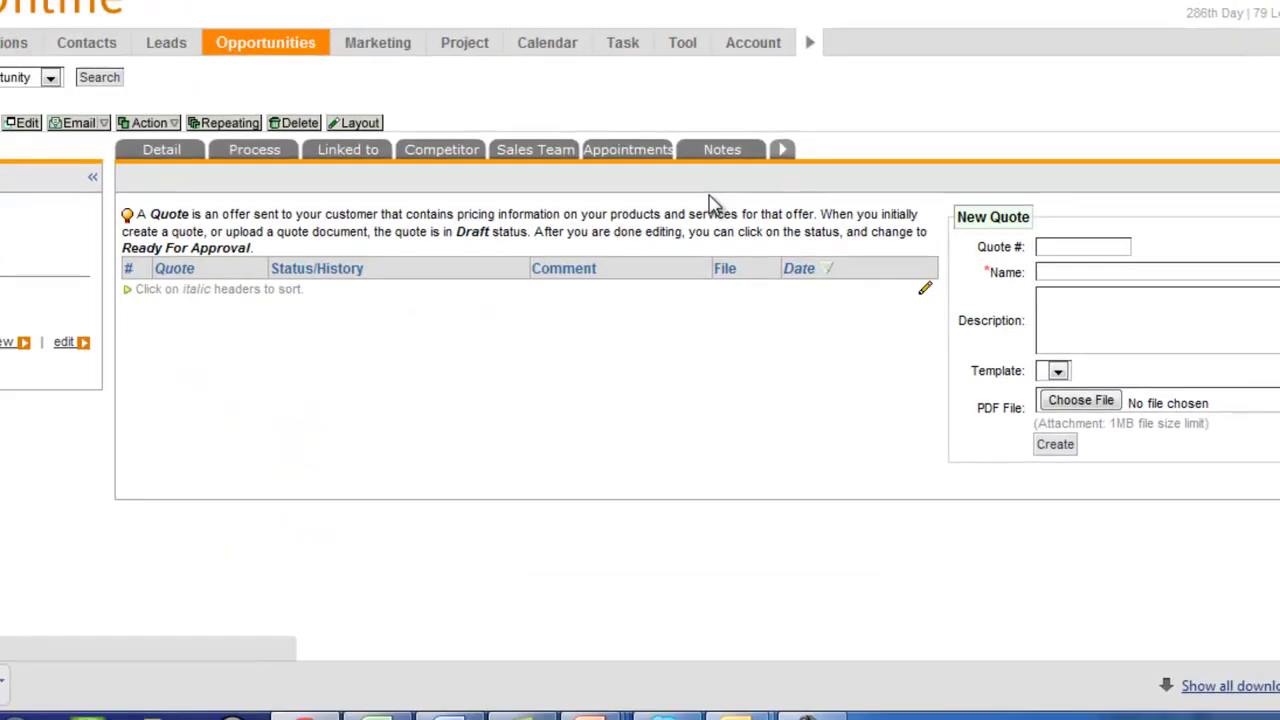
click(1067, 274)
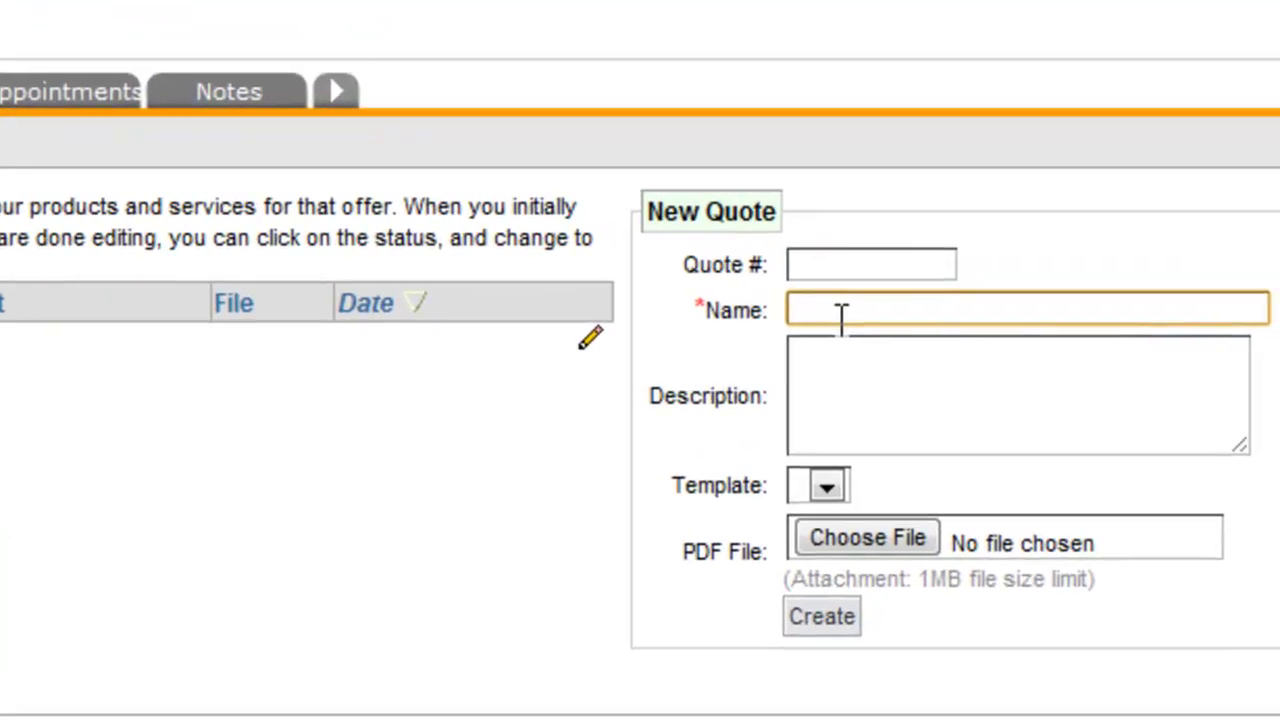
text(New Quote)
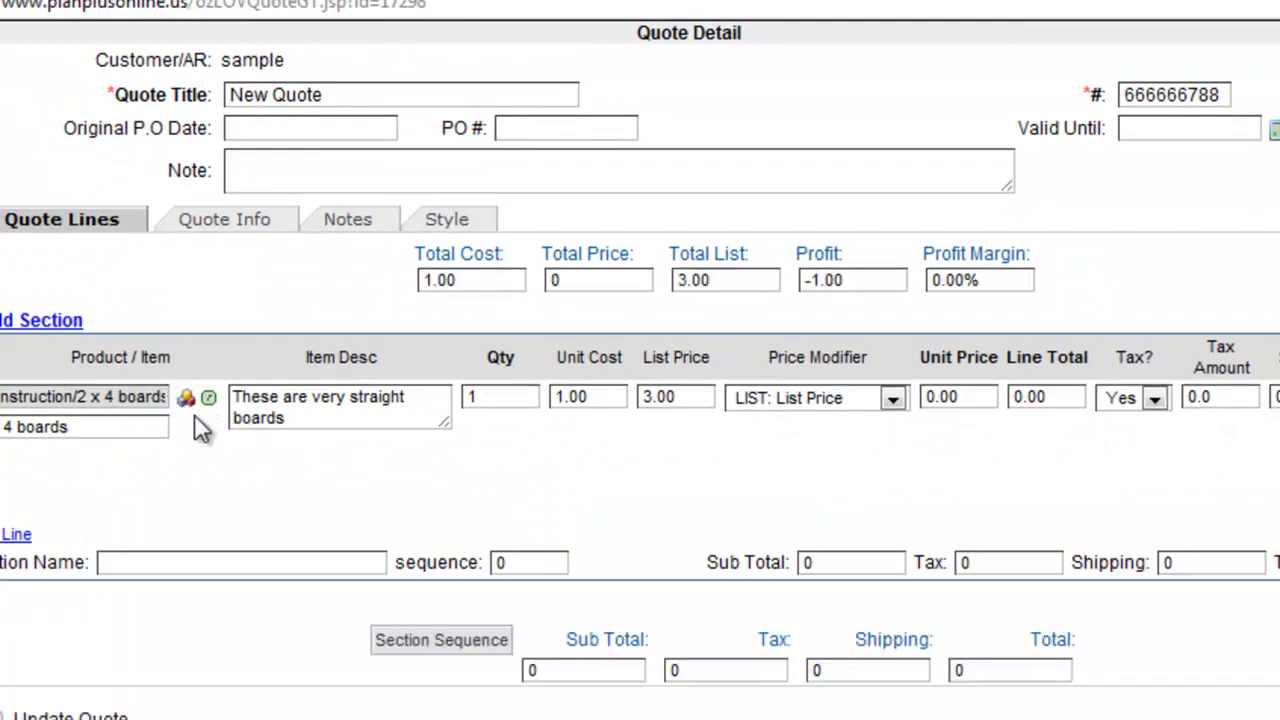
Check the product lookup for the quote line, then close it without changes
click(186, 397)
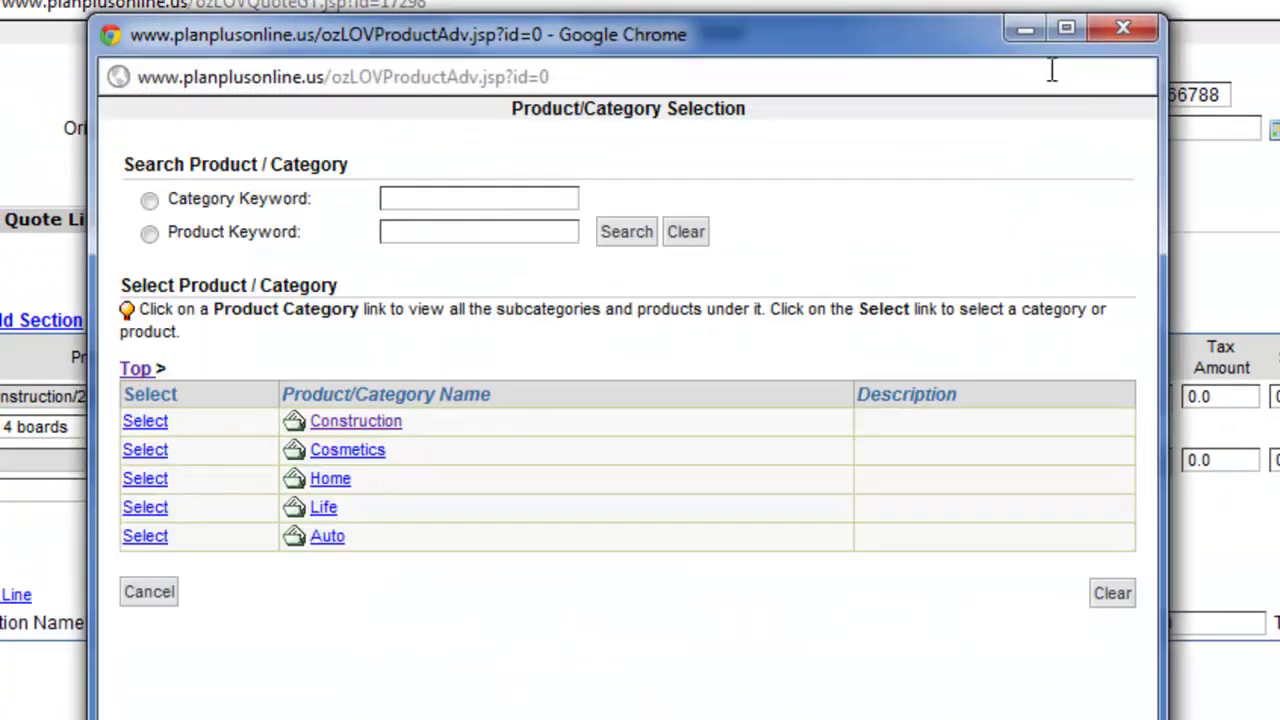
click(1120, 30)
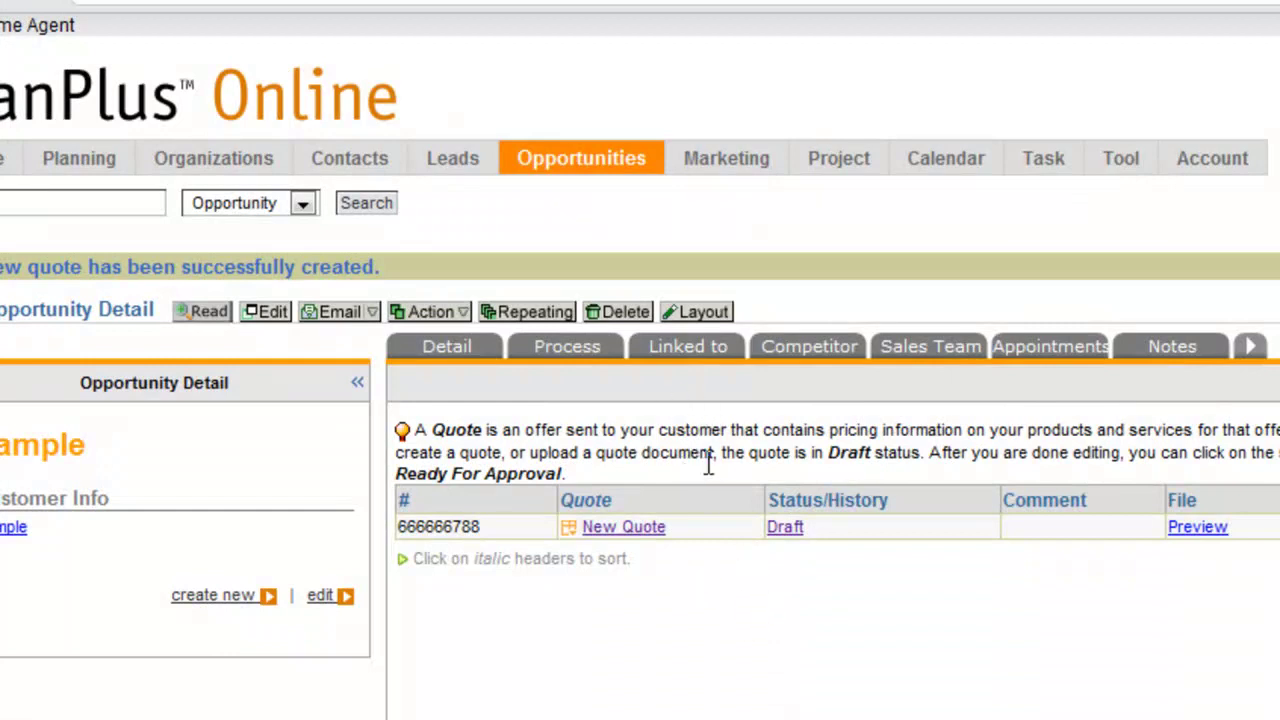
mouse_move(600, 163)
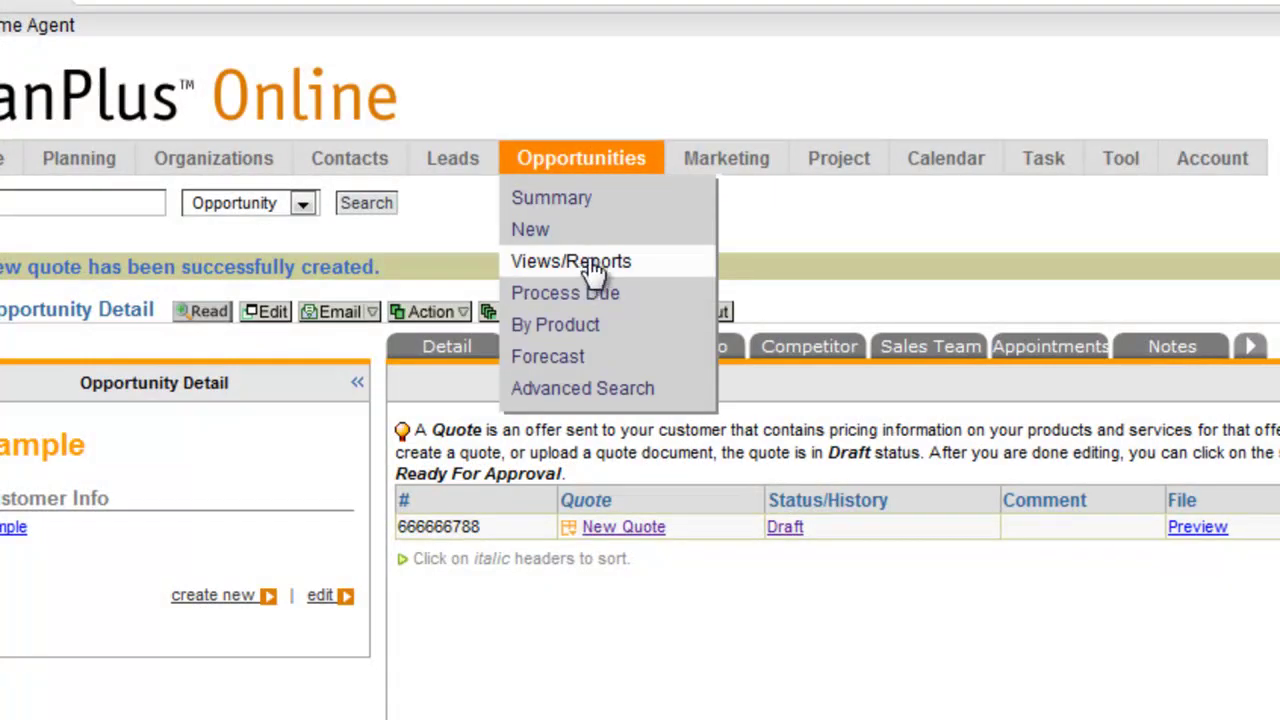